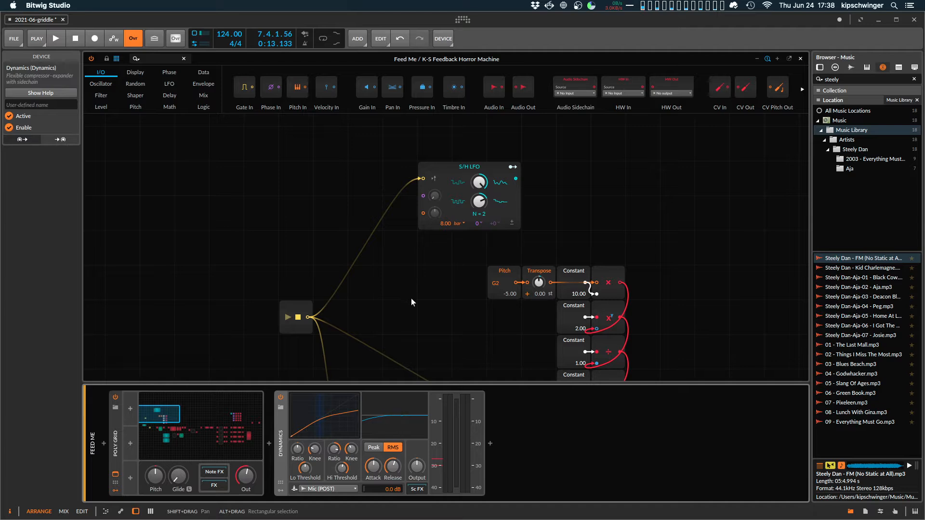
Look over the feedback patch from the S/H LFO and pitch math modules to the delay chain.
left_click_drag(448, 327, 564, 165)
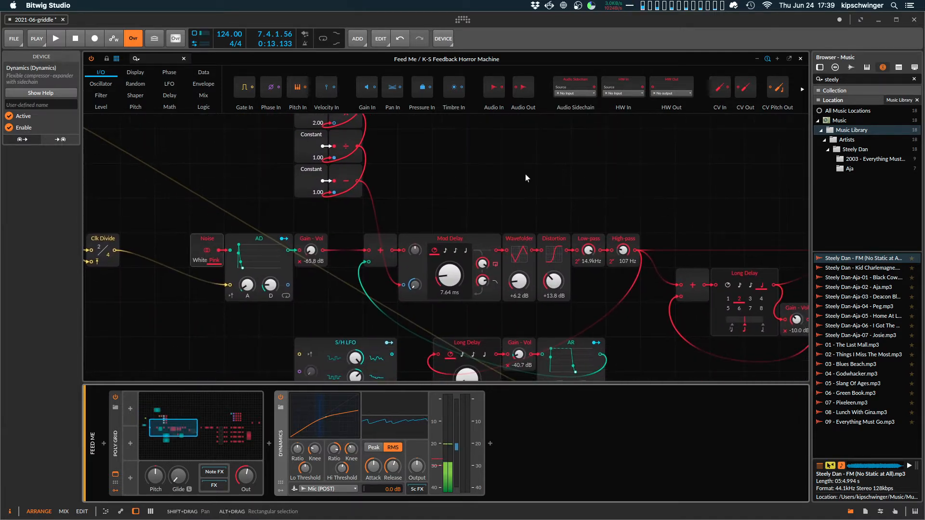
scroll(399, 191, "down", 3)
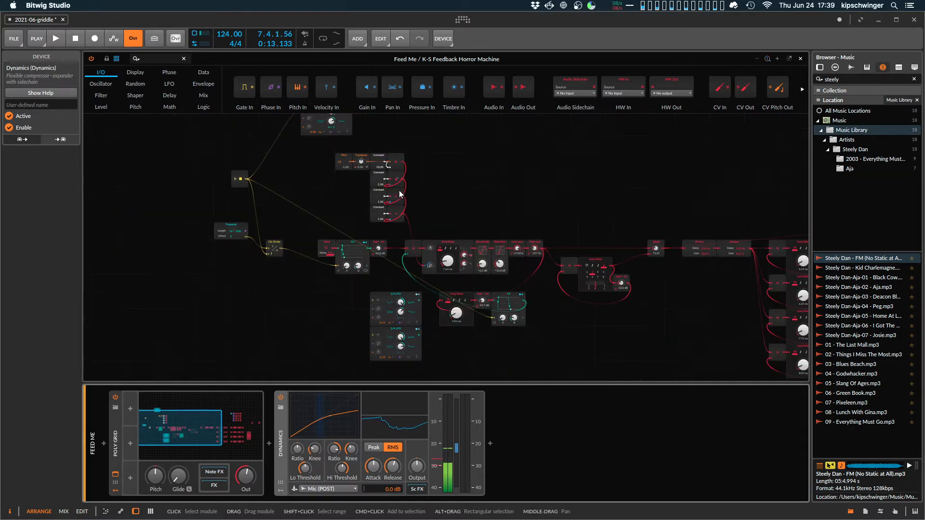
scroll(420, 175, "up", 3)
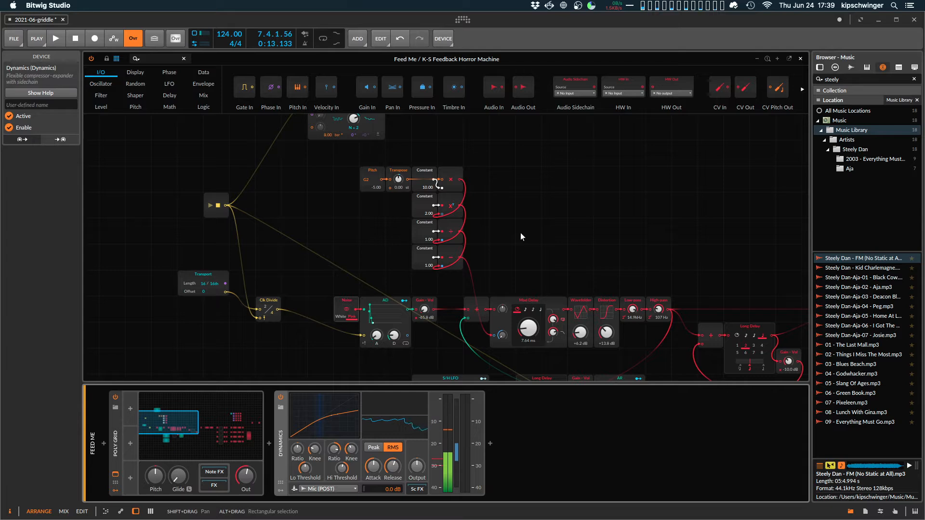
scroll(520, 233, "up", 3)
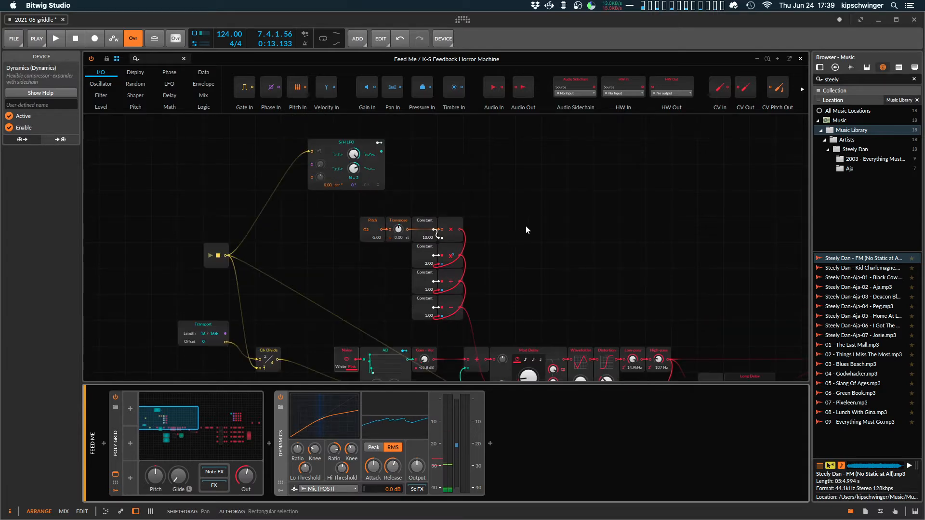
scroll(527, 230, "down", 1)
scroll(525, 228, "down", 1)
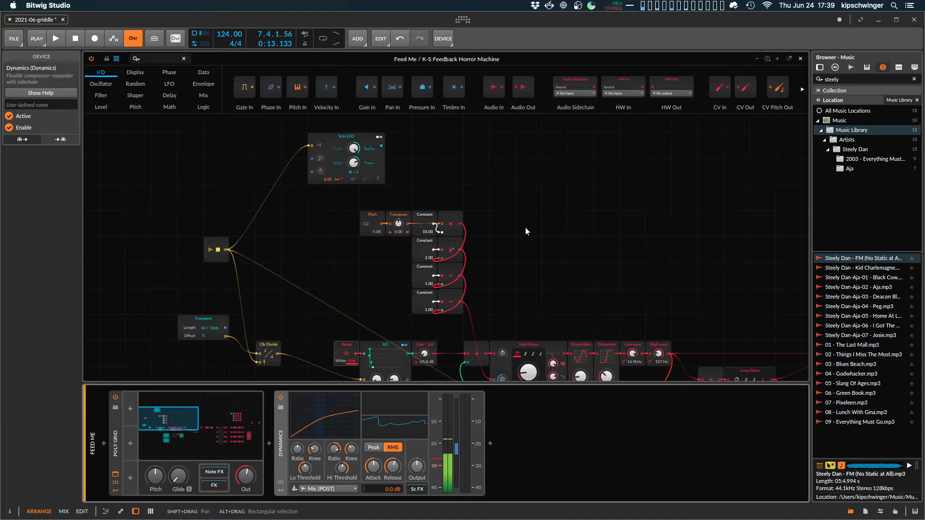
Play the project while setting the Gain - Vol module after the lower Long Delay to -44.7 dB, and stop playback.
left_click(525, 227)
key("space")
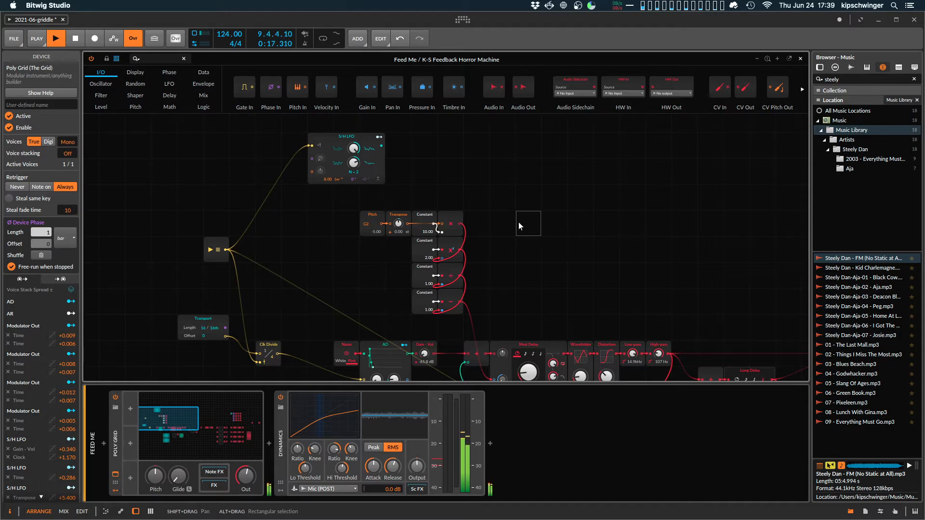
scroll(518, 222, "down", 5)
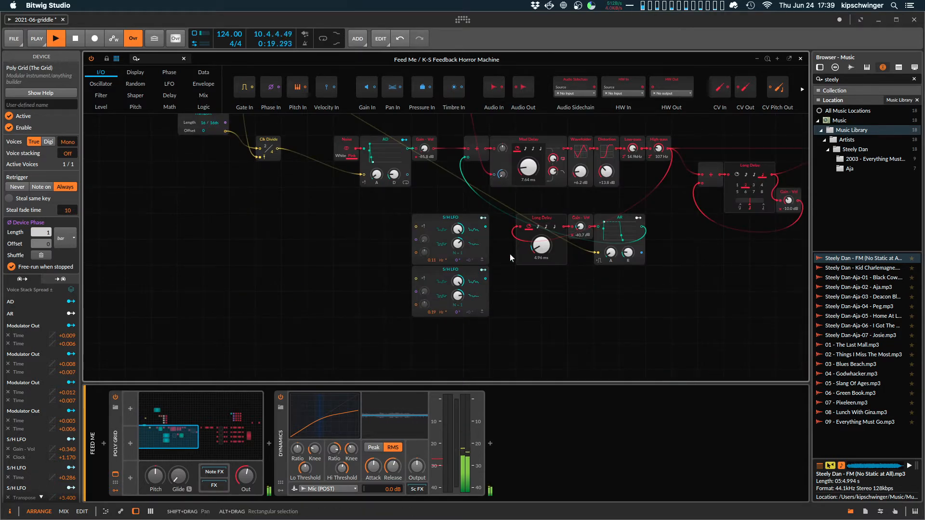
scroll(509, 254, "up", 1)
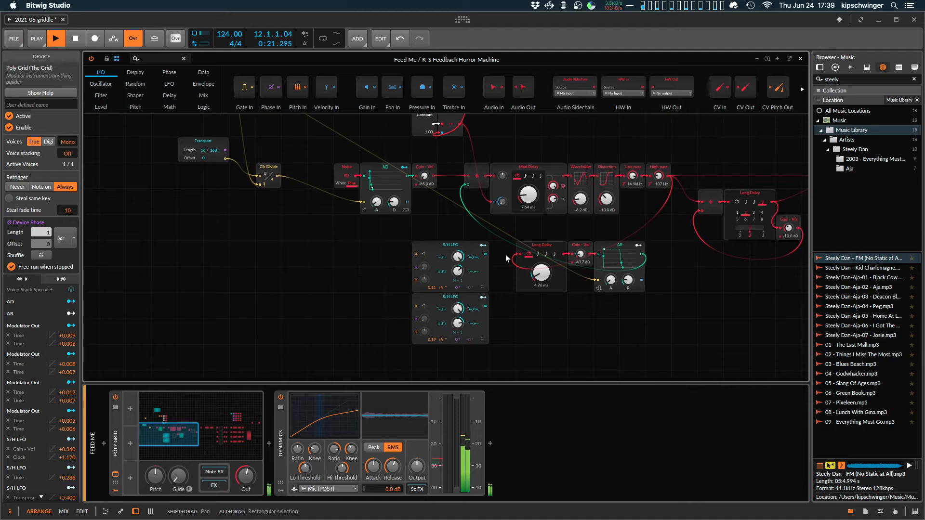
left_click_drag(581, 254, 584, 256)
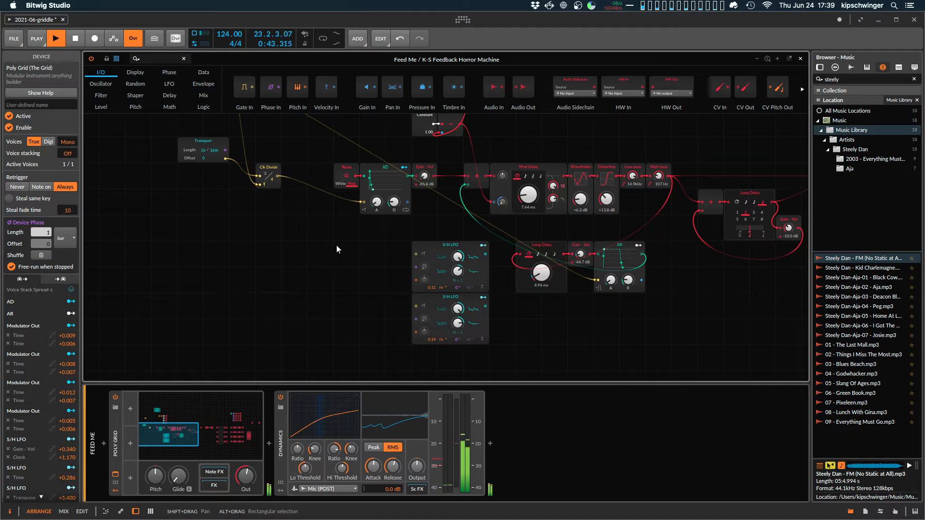
key("space")
Examine the Transport and Clk Divide modules that trigger the noise envelope, playing the project briefly to hear them.
scroll(323, 259, "up", 1)
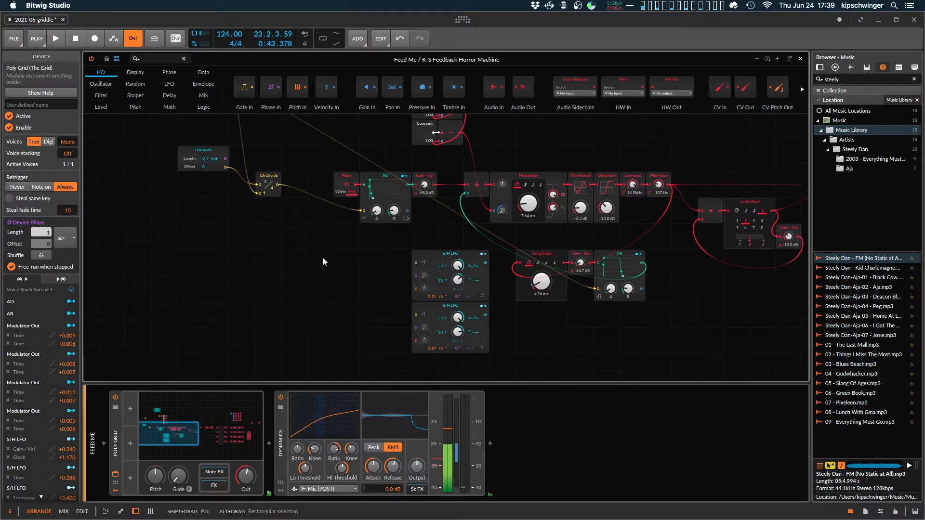
scroll(323, 259, "up", 15)
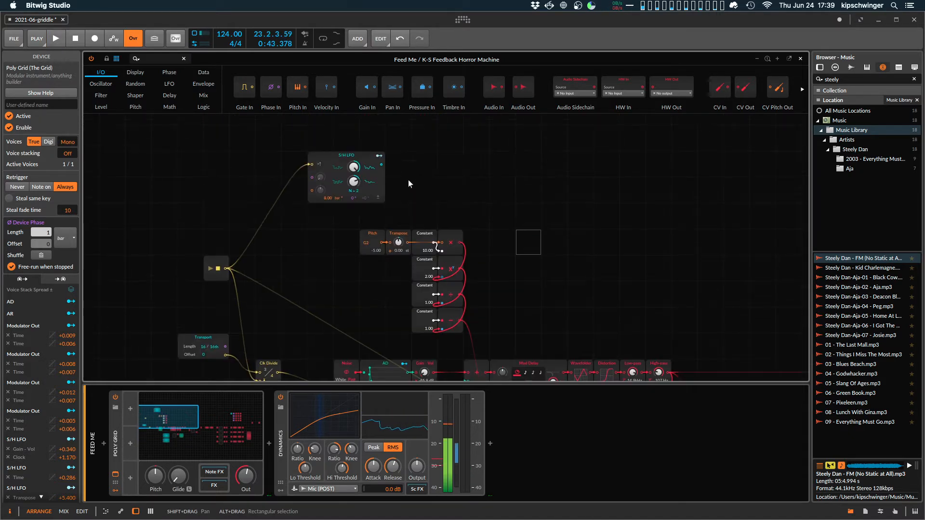
scroll(545, 188, "down", 10)
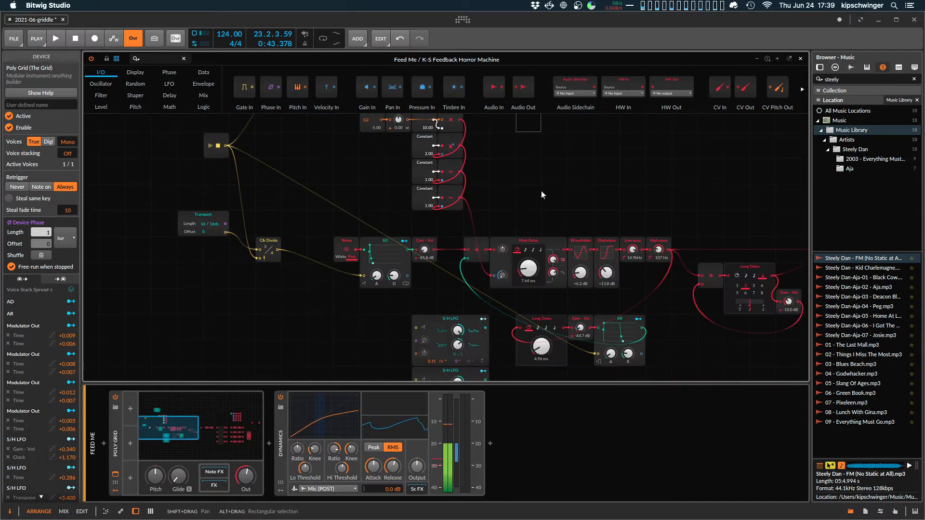
scroll(541, 181, "down", 1)
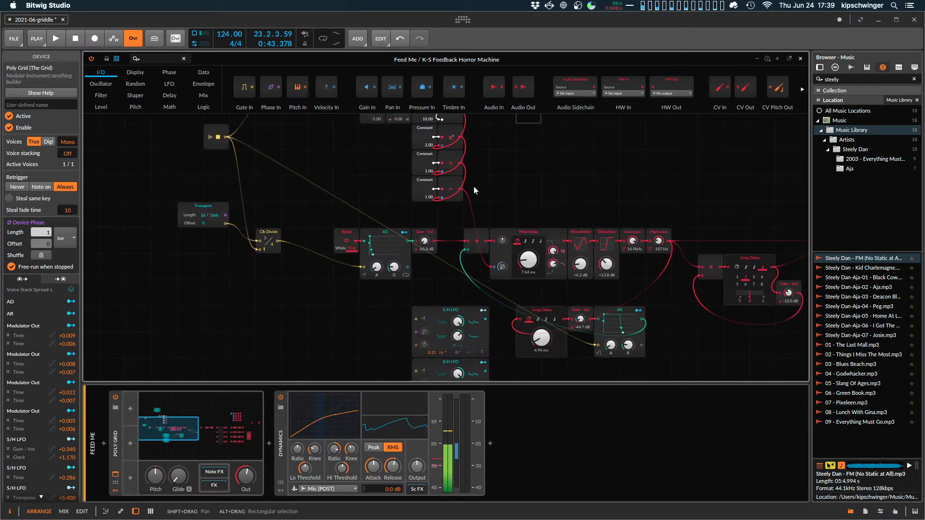
scroll(473, 187, "up", 6)
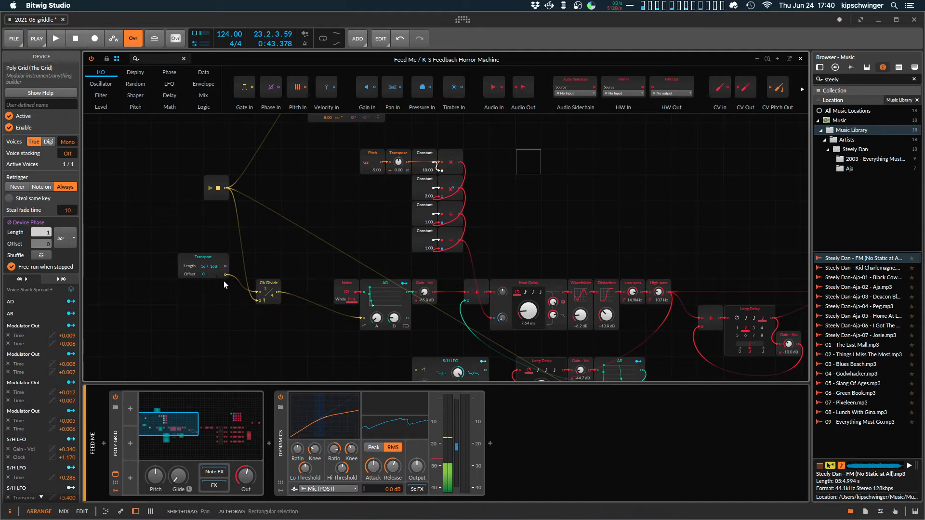
key("space")
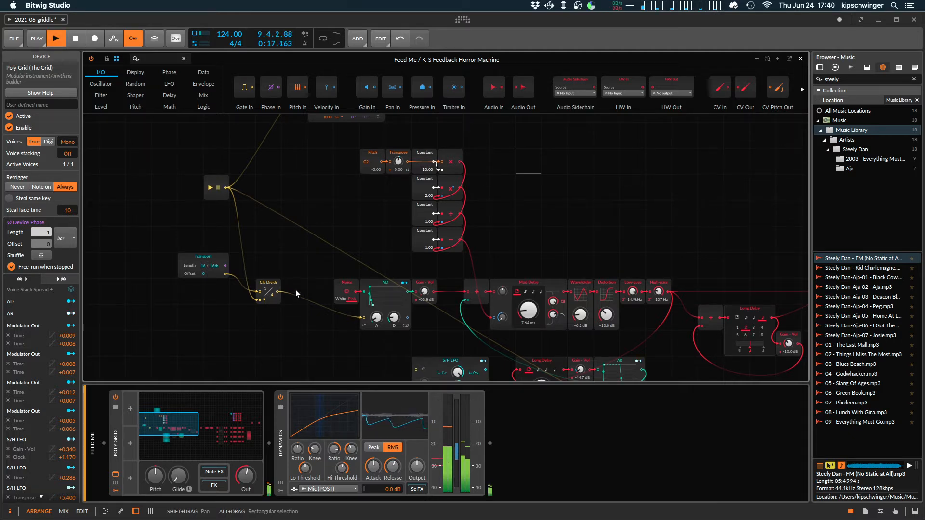
key("space")
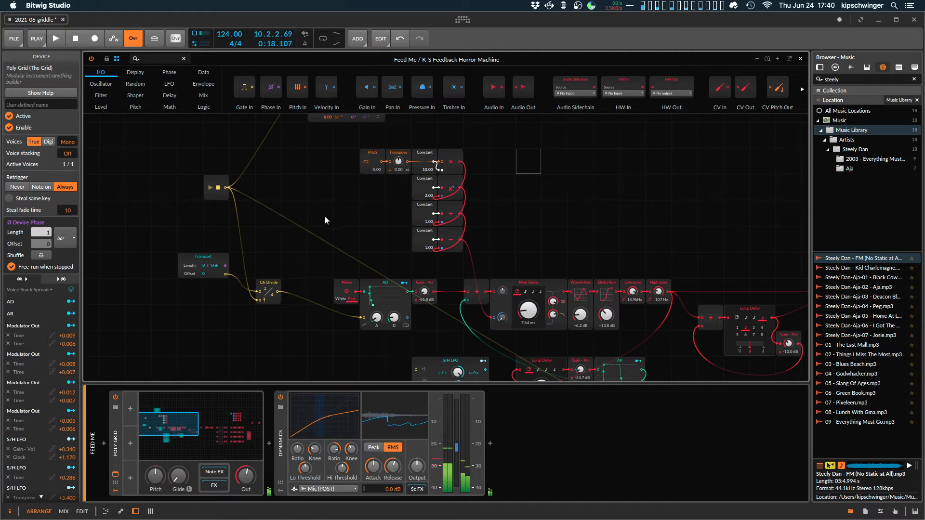
Set the drive of the Distortion module after the Wavefolder to +15.0 dB.
scroll(322, 257, "down", 1)
scroll(322, 256, "down", 3)
scroll(322, 257, "right", 5)
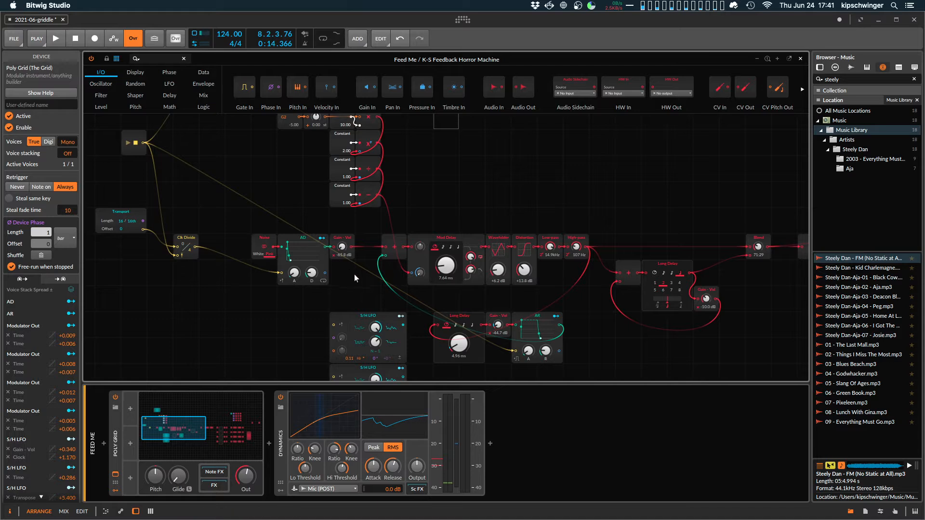
left_click_drag(354, 274, 287, 232)
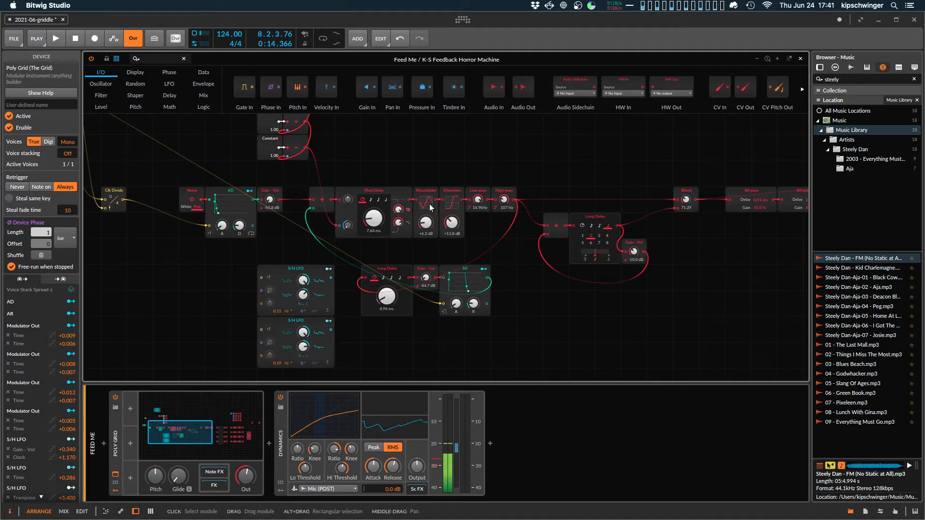
left_click_drag(451, 222, 452, 217)
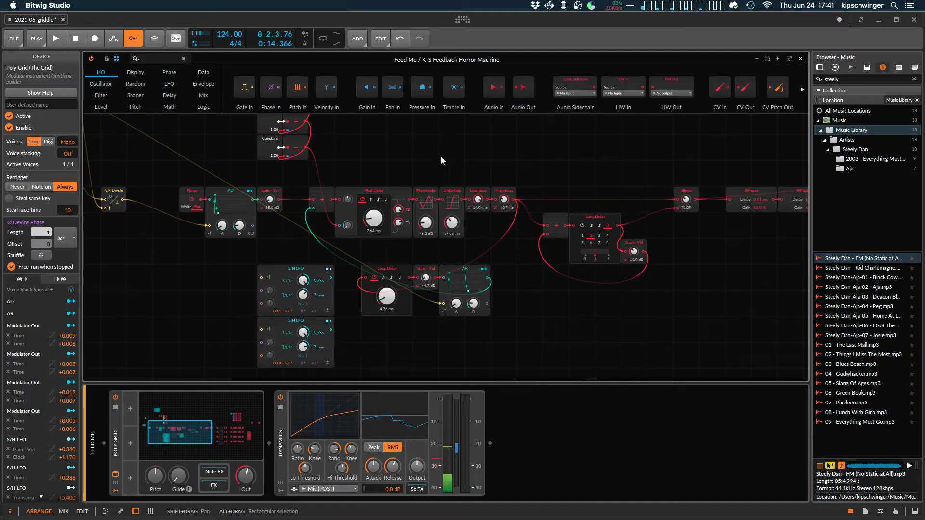
Examine the feedback path through the lower Long Delay, Gain - Vol and AR modules while briefly playing the project.
scroll(430, 156, "down", 1)
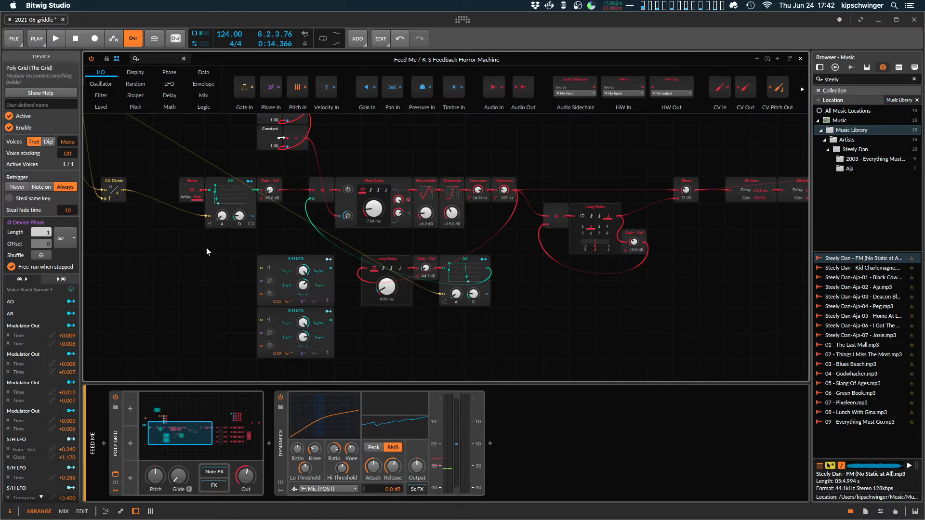
scroll(206, 247, "up", 2)
key("super+minus")
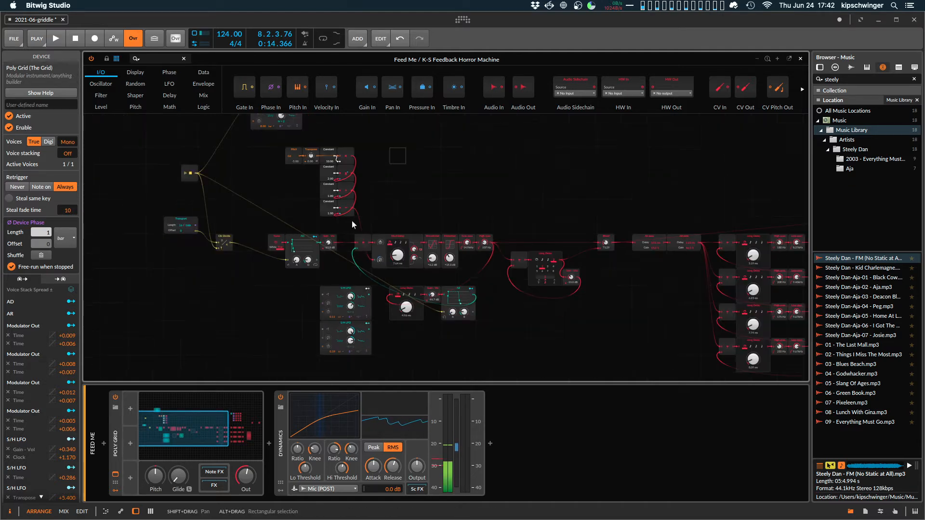
key("super+plus")
scroll(534, 265, "down", 3)
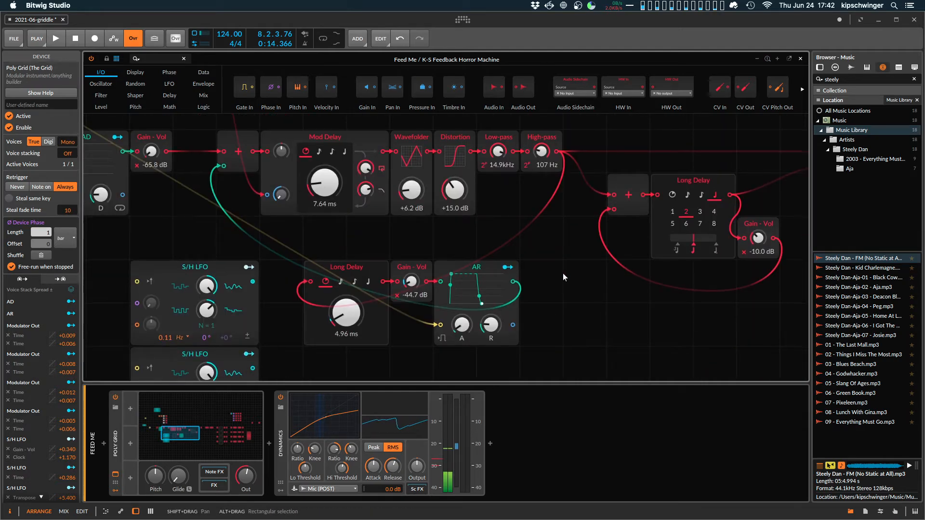
key("space")
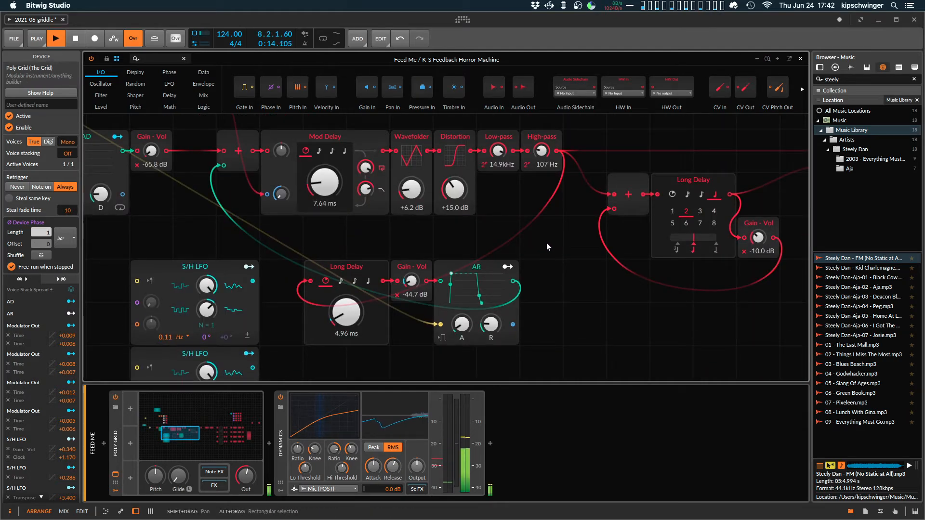
key("space")
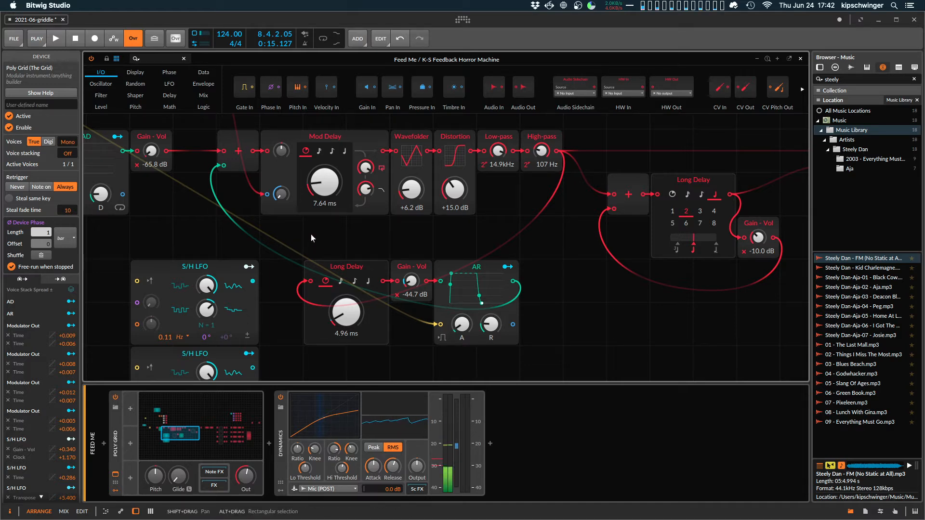
Examine the Pitch, Transpose and Constant math chain feeding the Mod Delay, and the S/H LFO above it.
scroll(238, 236, "up", 3)
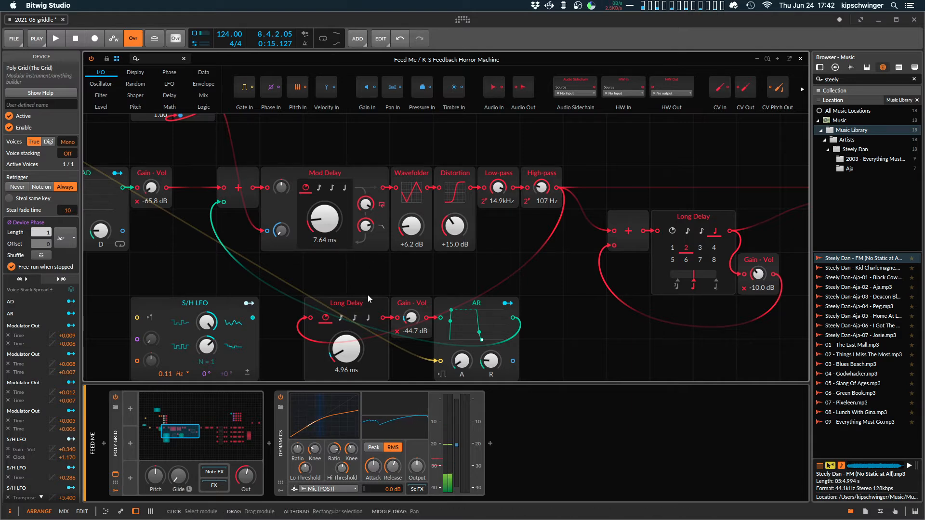
scroll(325, 244, "down", 1)
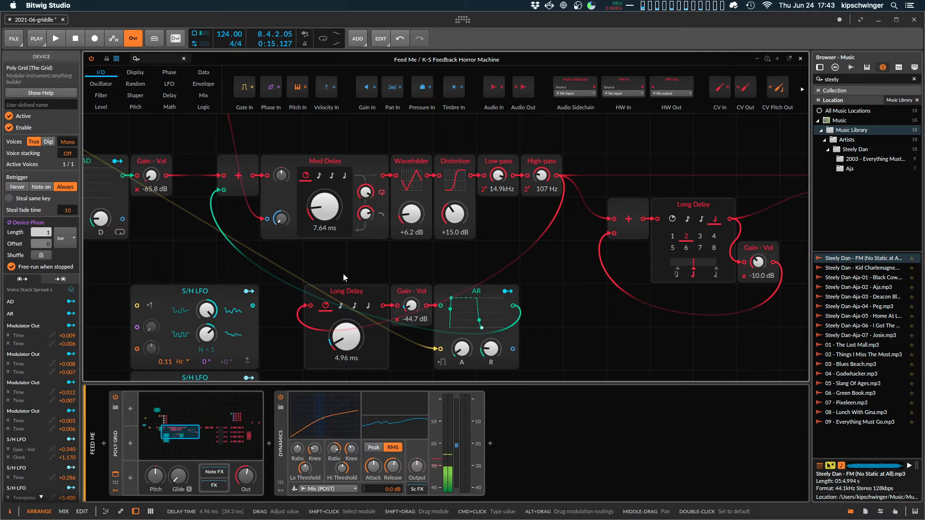
scroll(332, 278, "up", 6)
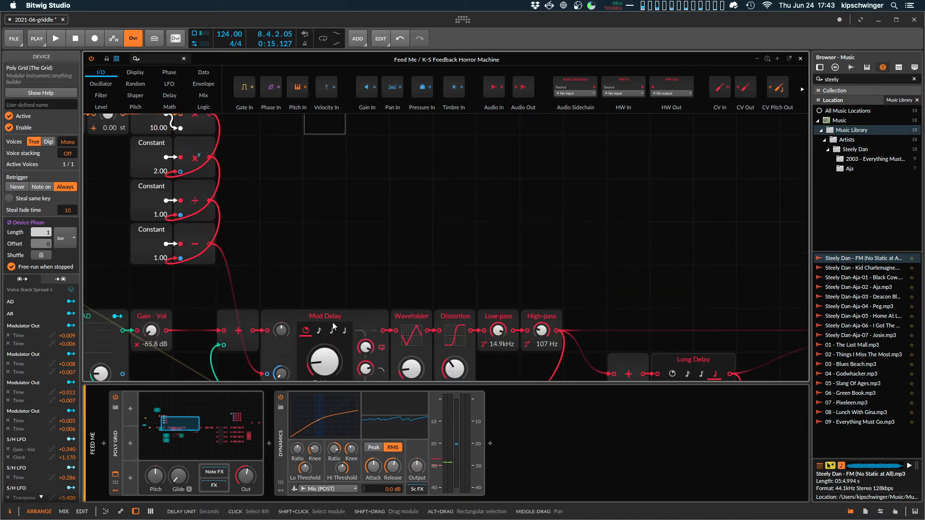
scroll(302, 299, "up", 14)
scroll(394, 228, "down", 9)
scroll(341, 250, "up", 3)
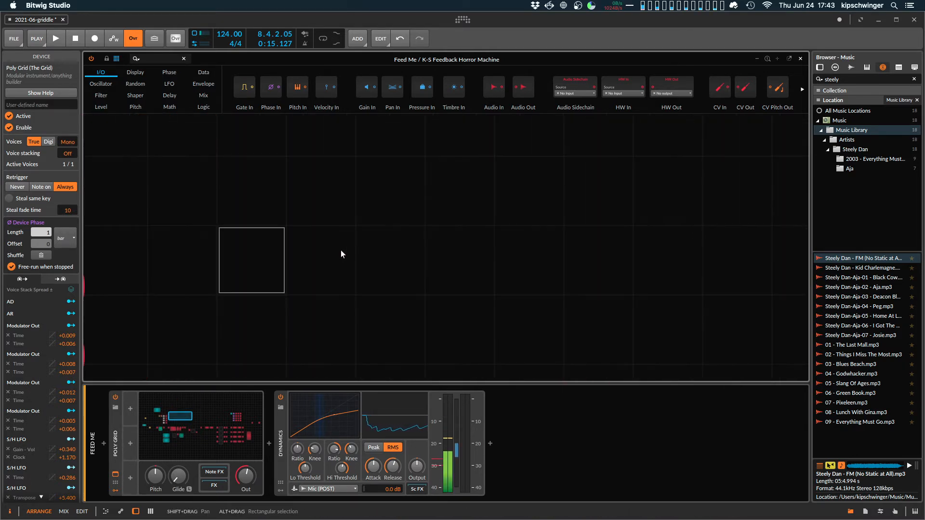
scroll(342, 250, "down", 5)
scroll(269, 206, "up", 2)
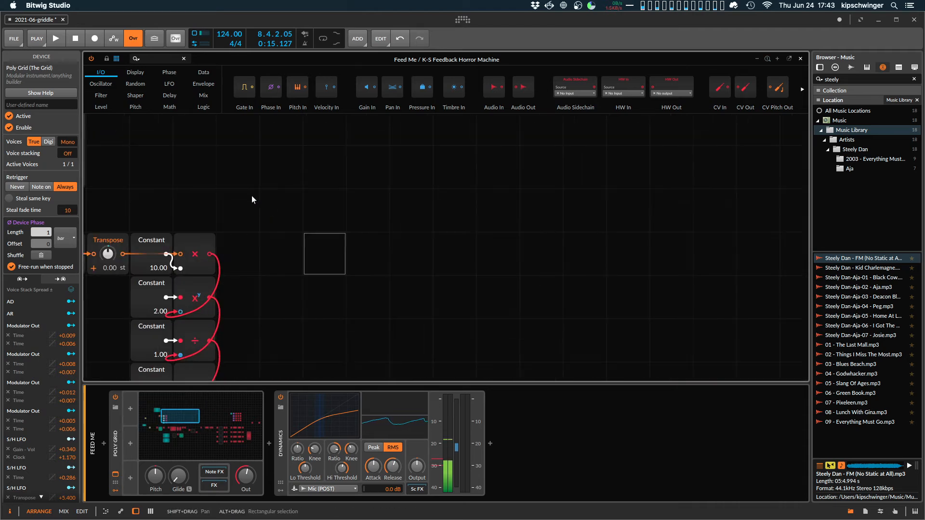
scroll(252, 195, "left", 10)
scroll(486, 163, "up", 2)
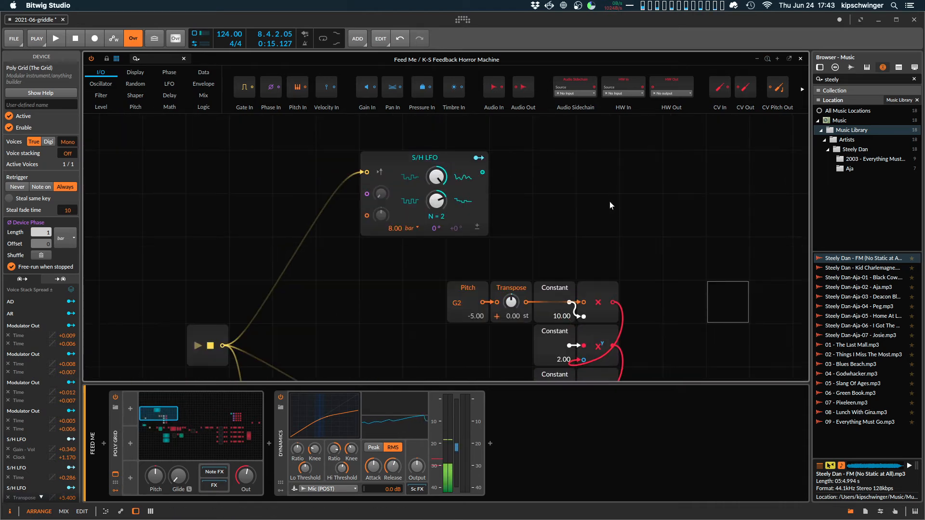
Inspect the modulation routings of the two stacked S/H LFOs beside the lower Long Delay.
left_click_drag(692, 280, 531, 98)
left_click_drag(548, 235, 441, 127)
left_click_drag(470, 173, 381, 147)
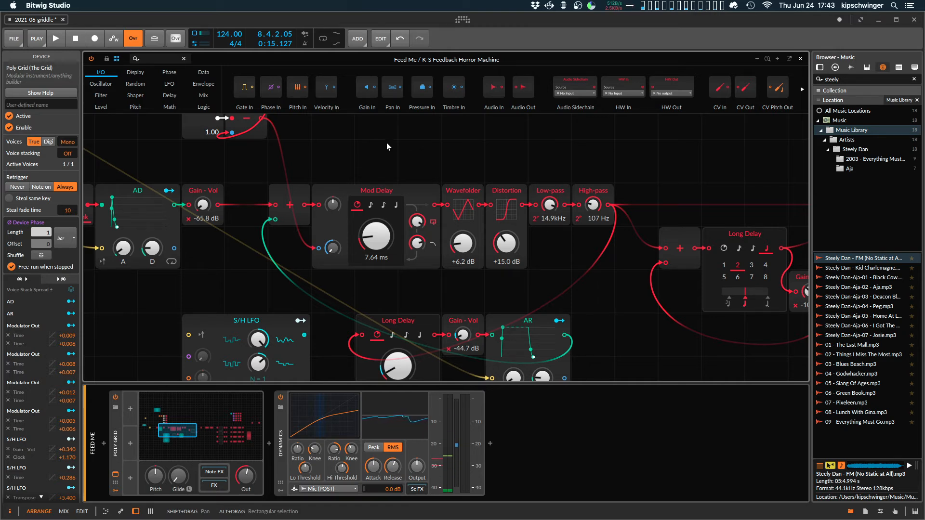
scroll(388, 191, "up", 2)
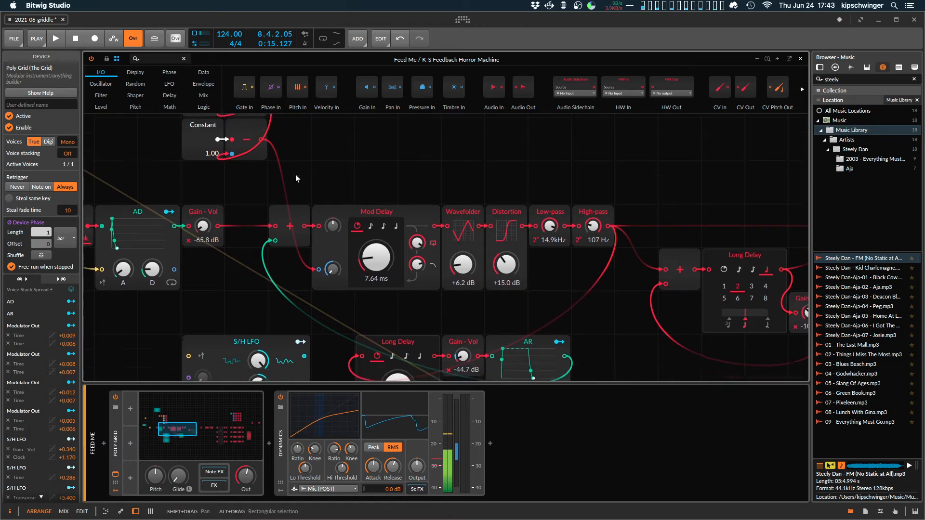
scroll(333, 212, "down", 6)
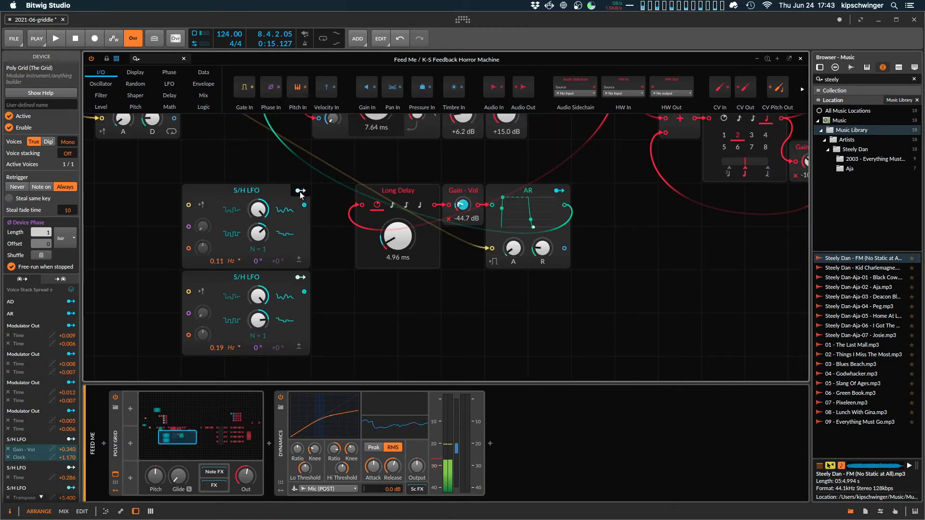
left_click(300, 191)
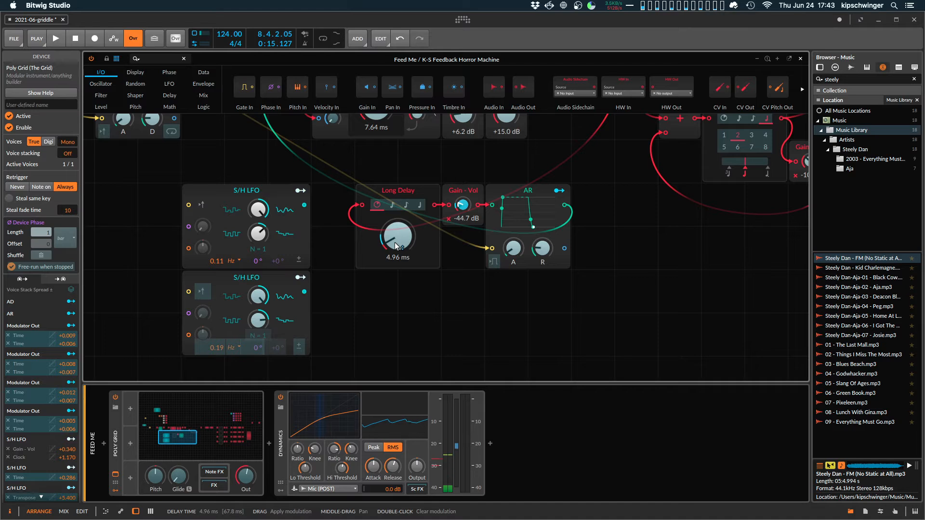
left_click(300, 277)
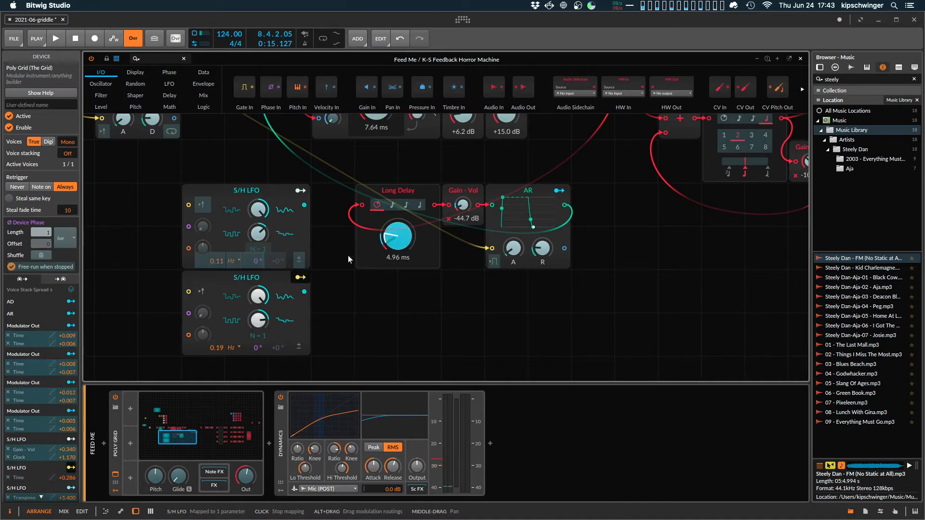
Audition the patch with the lower S/H LFO's modulation of the Long Delay's time cleared, and again with it restored to +0.286.
double_click(389, 239)
left_click(418, 317)
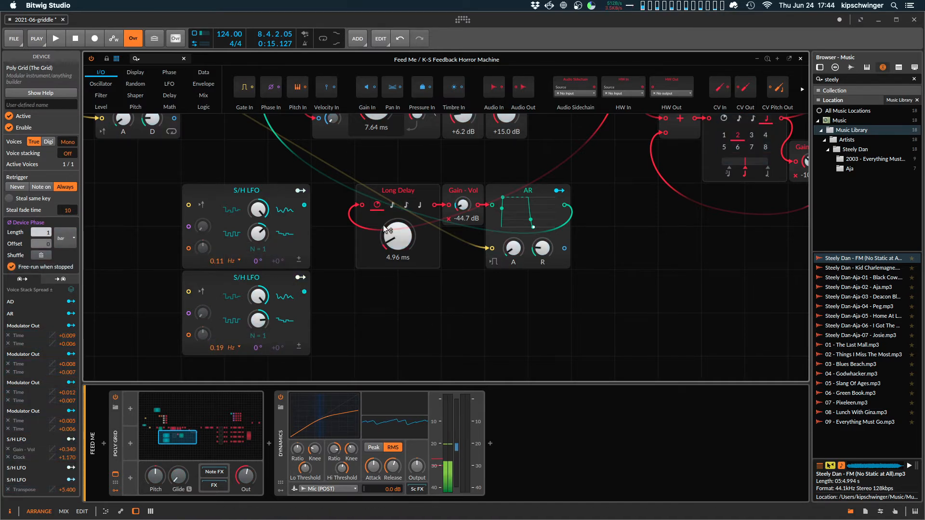
key("space")
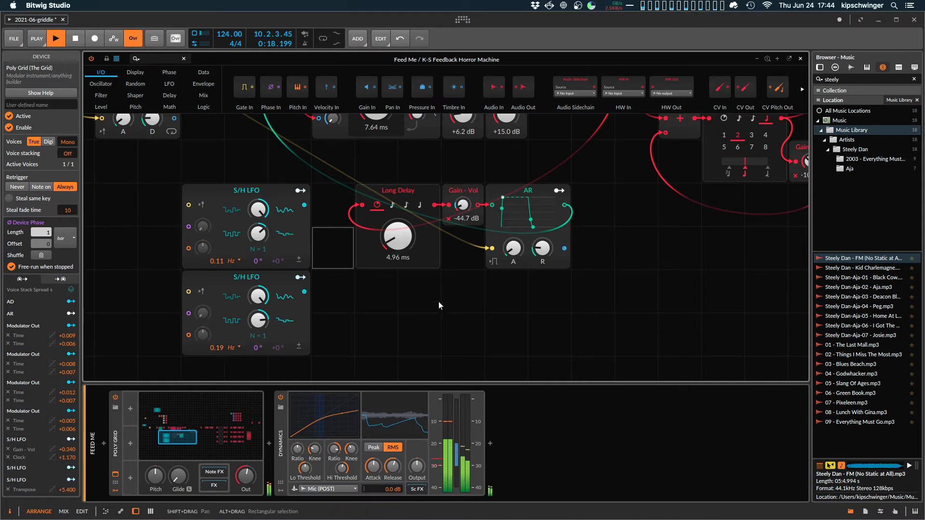
mouse_move(398, 237)
left_mouse_down()
mouse_move(398, 209)
mouse_move(398, 222)
left_mouse_up()
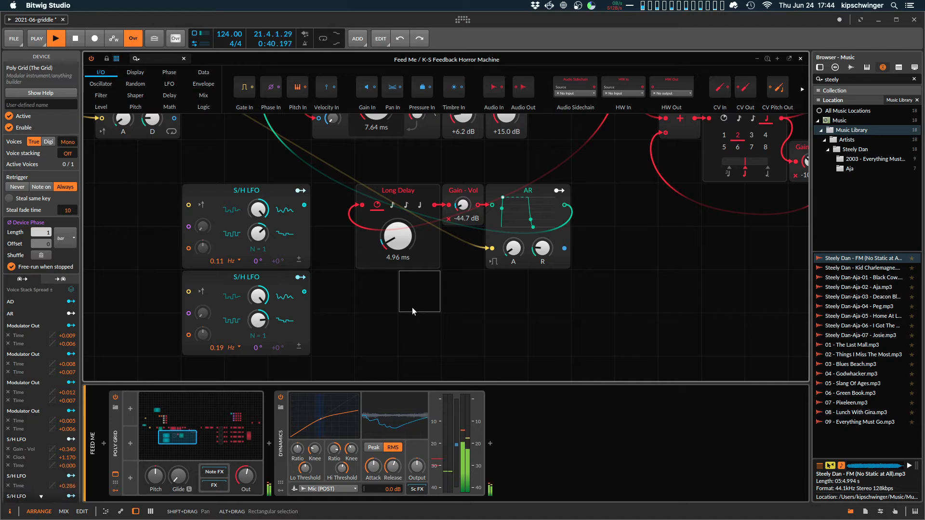
key("space")
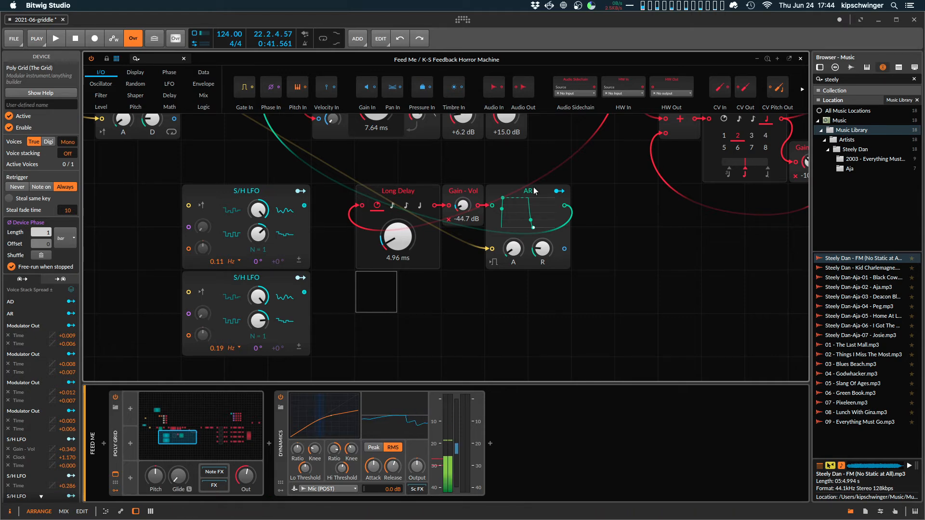
Examine the beat-based Long Delay and its Gain - Vol feedback loop between the High-pass and Blend modules.
scroll(537, 211, "up", 3)
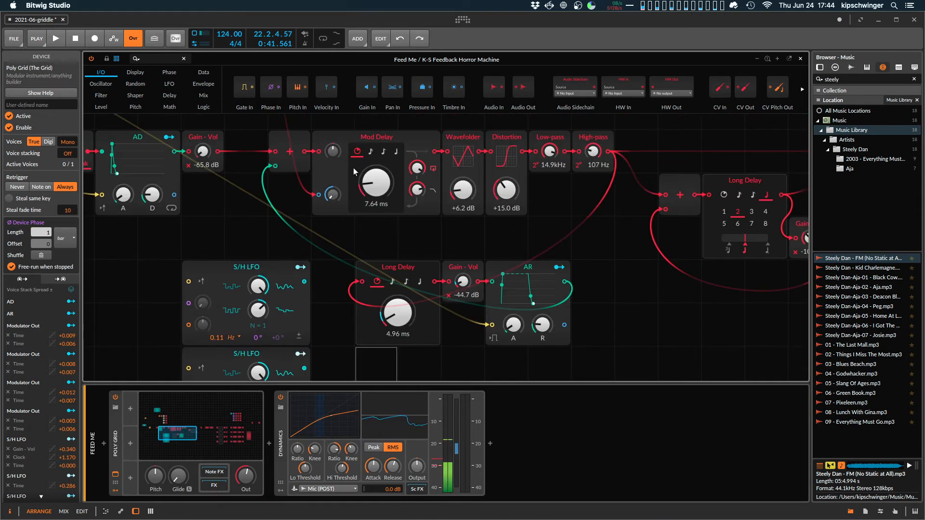
scroll(353, 167, "up", 2)
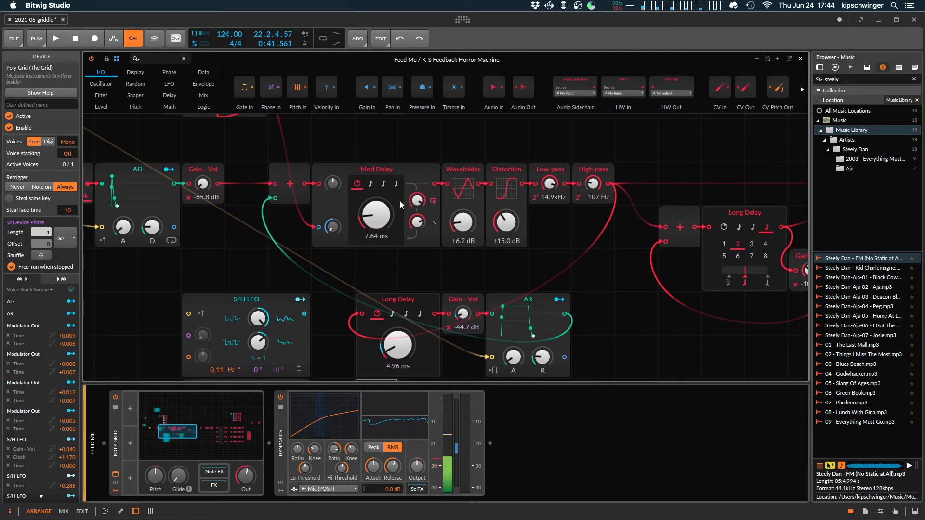
scroll(471, 282, "right", 10)
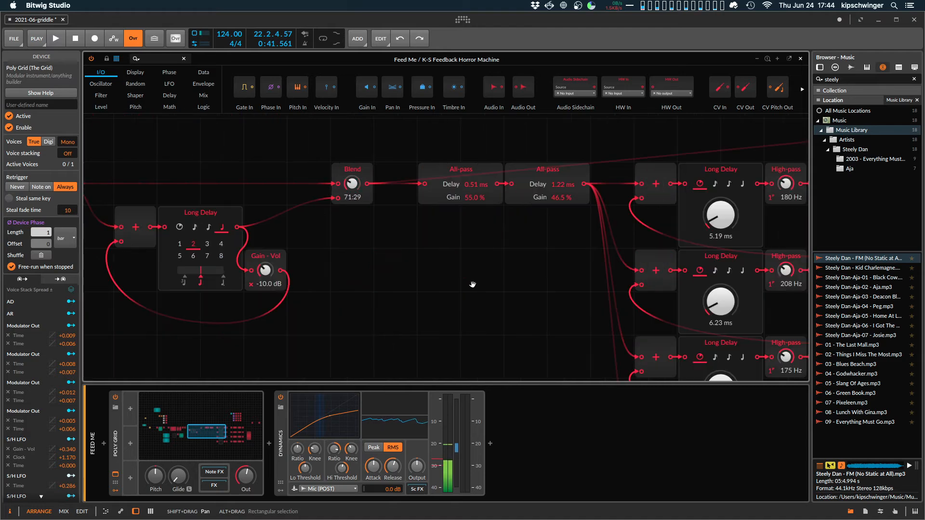
scroll(362, 236, "left", 2)
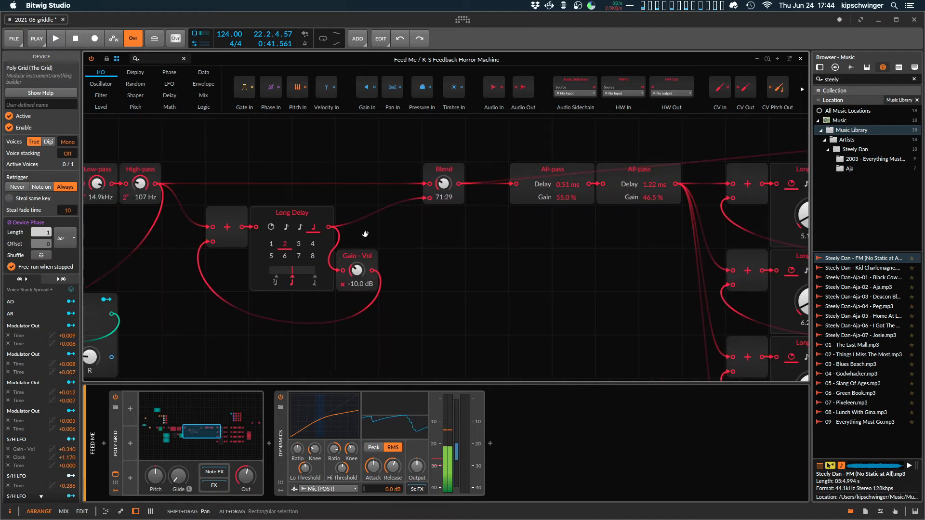
scroll(250, 199, "up", 2)
scroll(251, 198, "down", 2)
left_click_drag(210, 174, 403, 328)
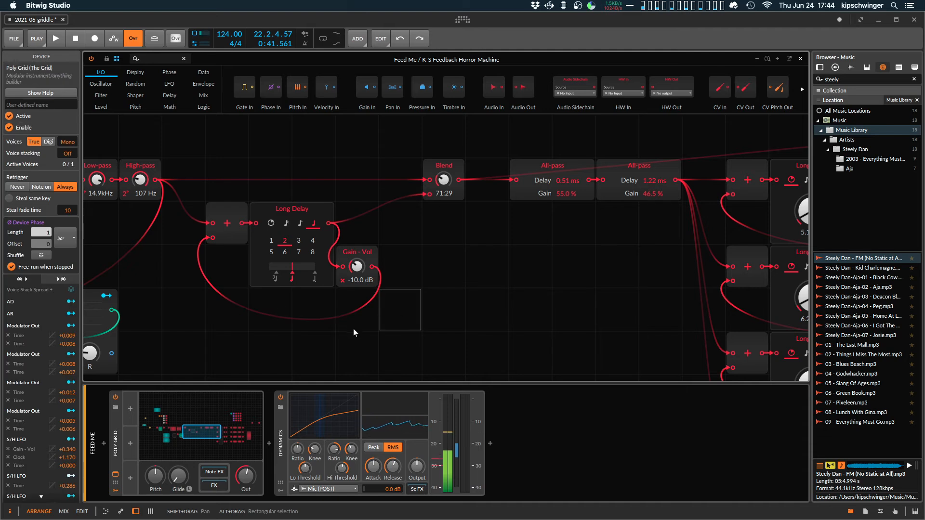
scroll(354, 329, "left", 4)
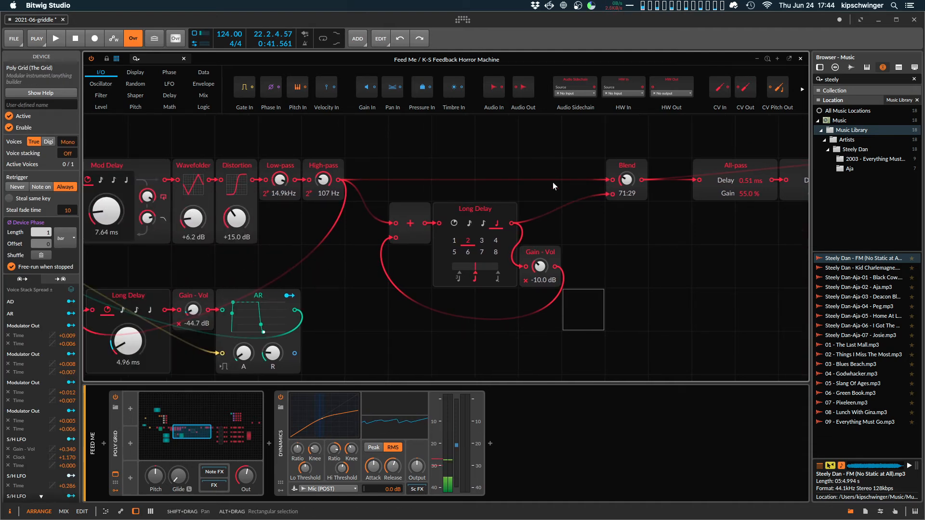
Switch the Long Delay before the Blend module to a time in seconds and back to its beat-based unit.
left_click(482, 208)
left_click(119, 164)
left_click(482, 208)
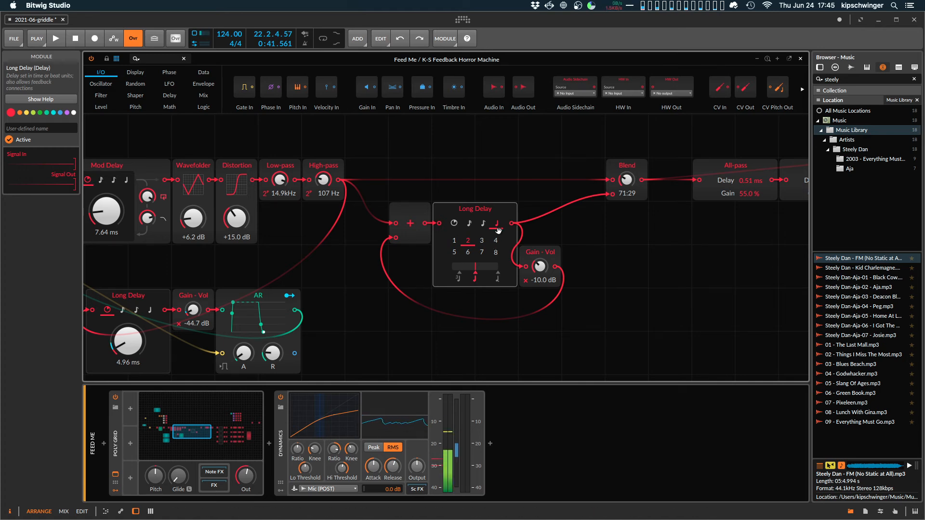
left_click(455, 227)
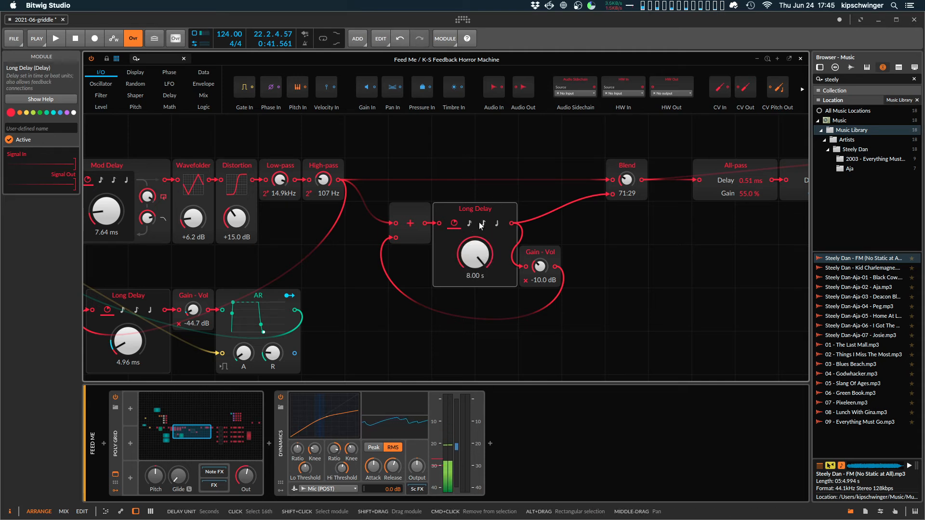
left_click(496, 223)
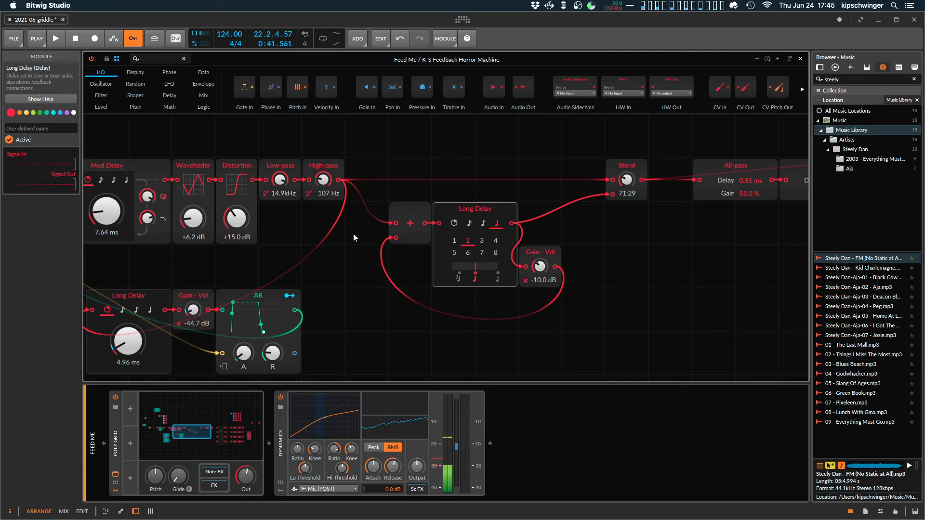
Set the Blend module after the beat-based Long Delay to 69:32.
mouse_move(627, 175)
left_mouse_down()
mouse_move(627, 193)
mouse_move(627, 179)
left_mouse_up()
scroll(519, 162, "down", 1)
scroll(514, 162, "up", 1)
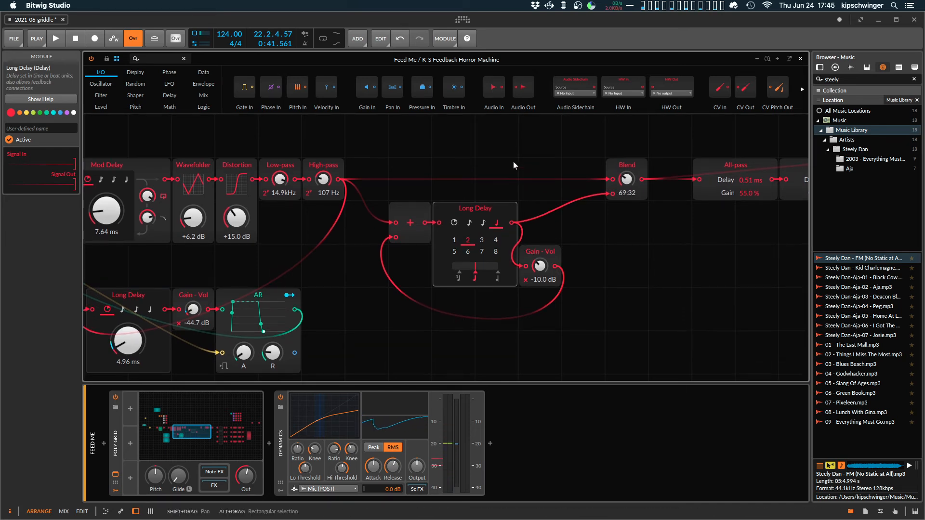
Play the project while examining the four parallel Long Delay lines, their filters and All-pass modules, and the Mixer.
scroll(514, 165, "down", 4)
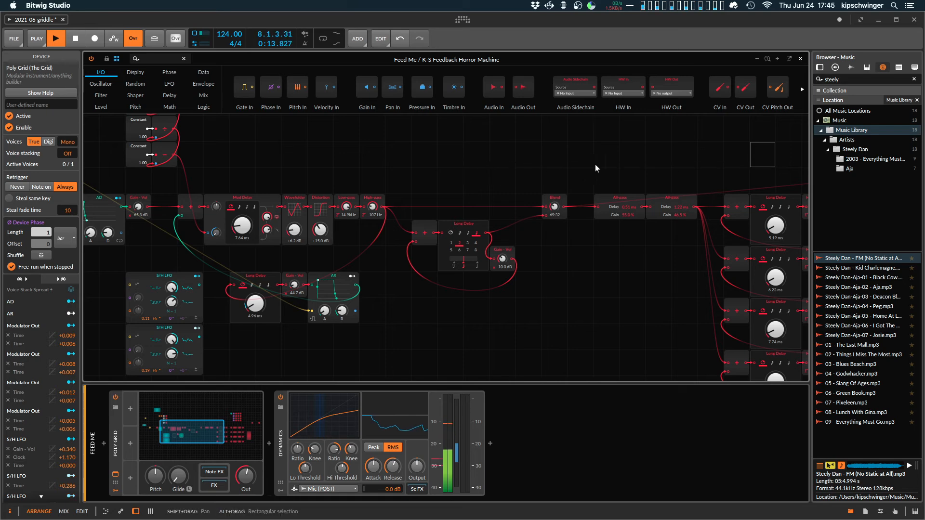
left_click_drag(607, 165, 117, 160)
scroll(173, 161, "down", 2)
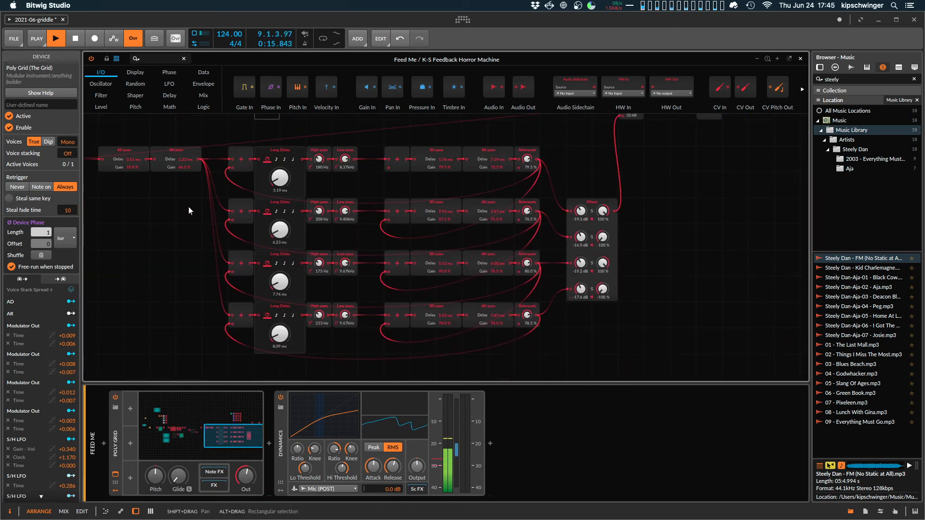
scroll(394, 224, "up", 1)
scroll(394, 224, "up", 4)
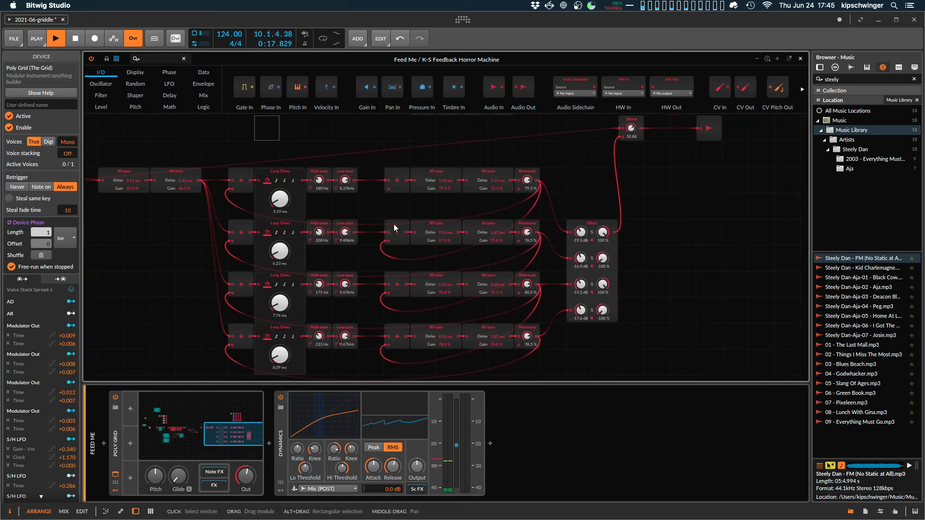
scroll(394, 224, "up", 1)
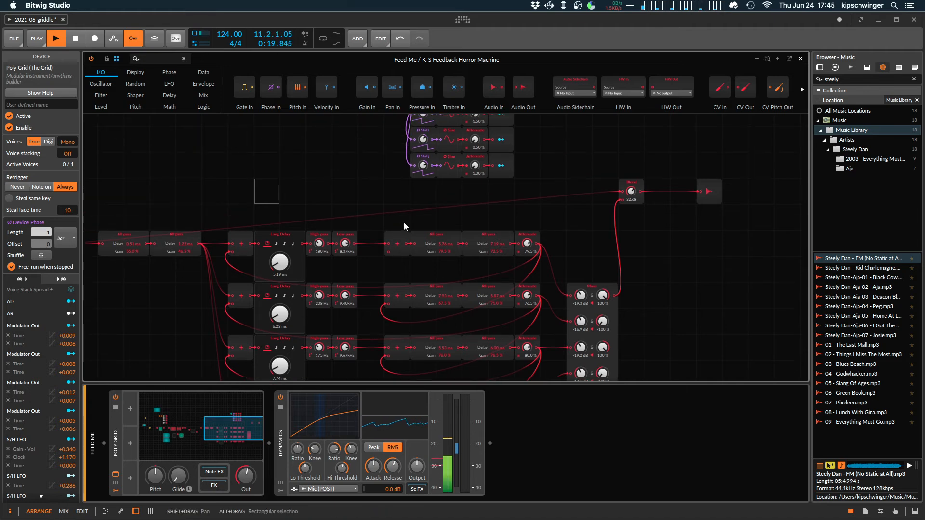
scroll(404, 226, "down", 7)
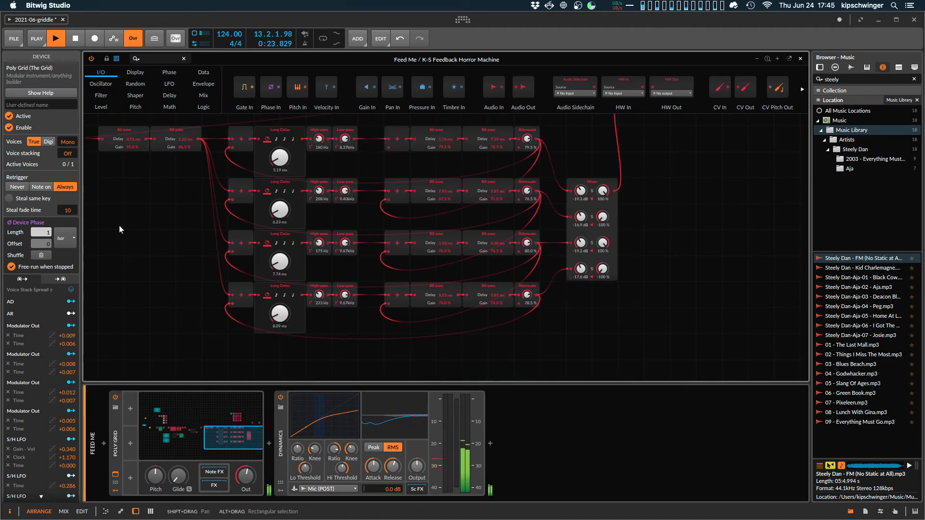
key("space")
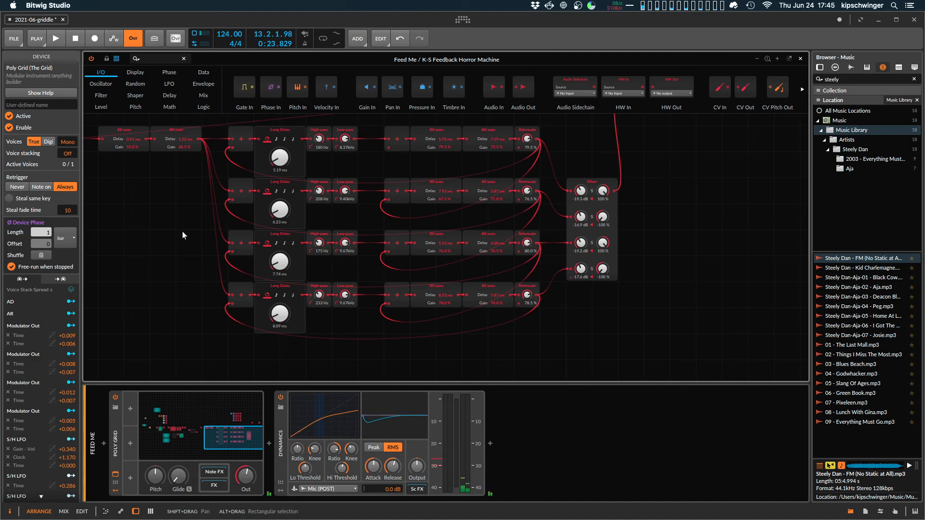
Play a short burst through the delay network and inspect its path from the first All-pass pair to the output Blend.
key("space")
key("space")
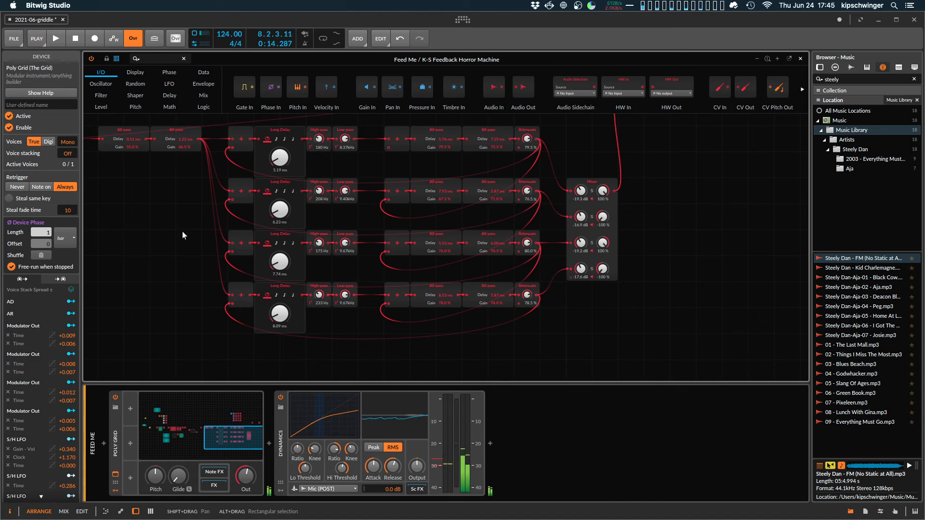
scroll(451, 227, "up", 3)
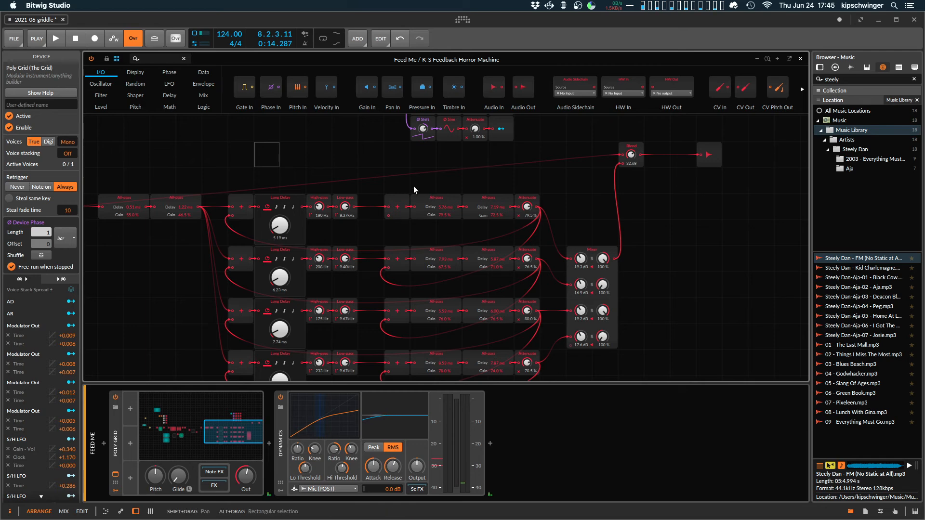
scroll(414, 186, "down", 2)
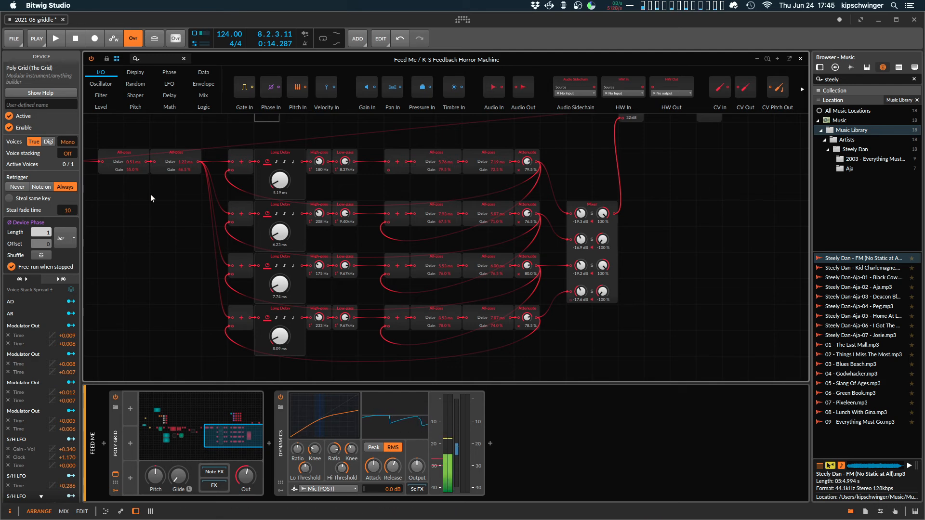
scroll(492, 227, "up", 5)
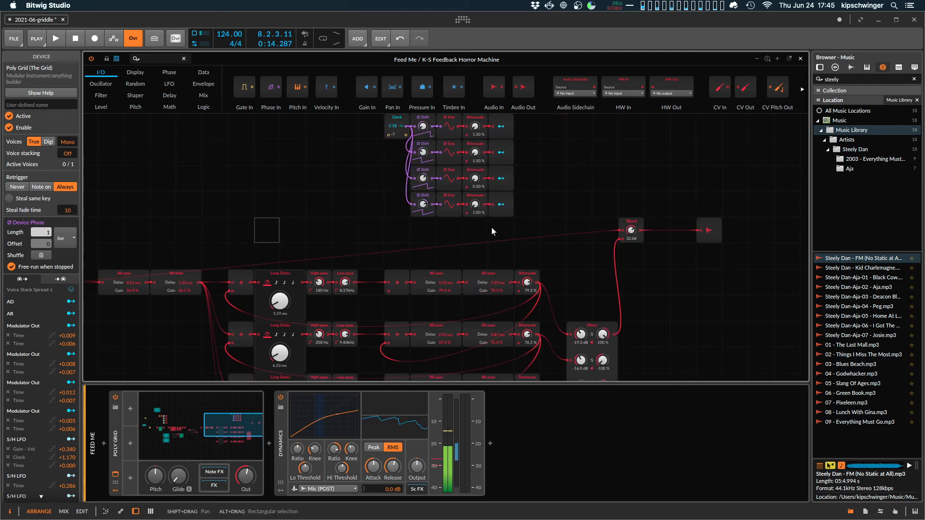
Compare nearly full and zero blend at the output Blend module during playback, and set its mix to 20:80.
key("space")
left_click_drag(632, 231, 632, 210)
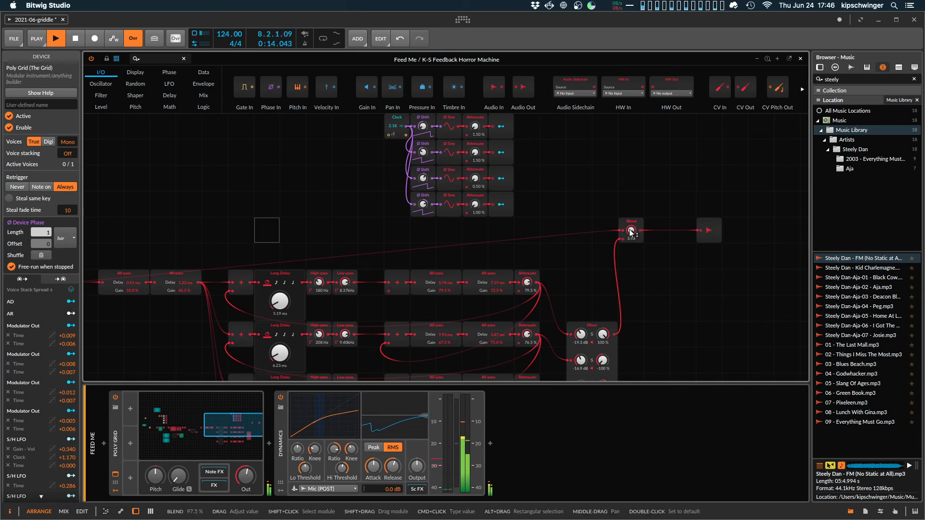
double_click(631, 231)
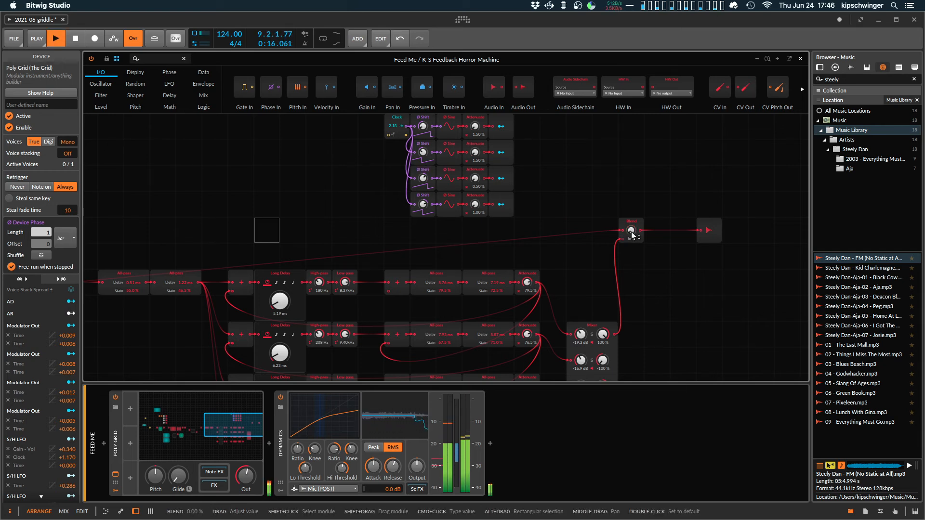
left_click_drag(632, 233, 632, 195)
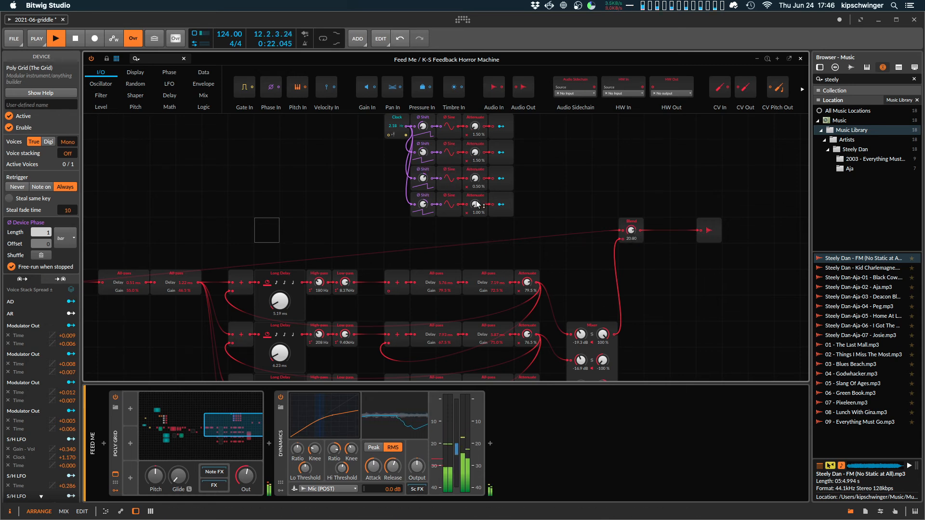
key("space")
Set the rate of the Clock driving the four Ø Shift modules to 2.00 Hz.
scroll(405, 145, "up", 1)
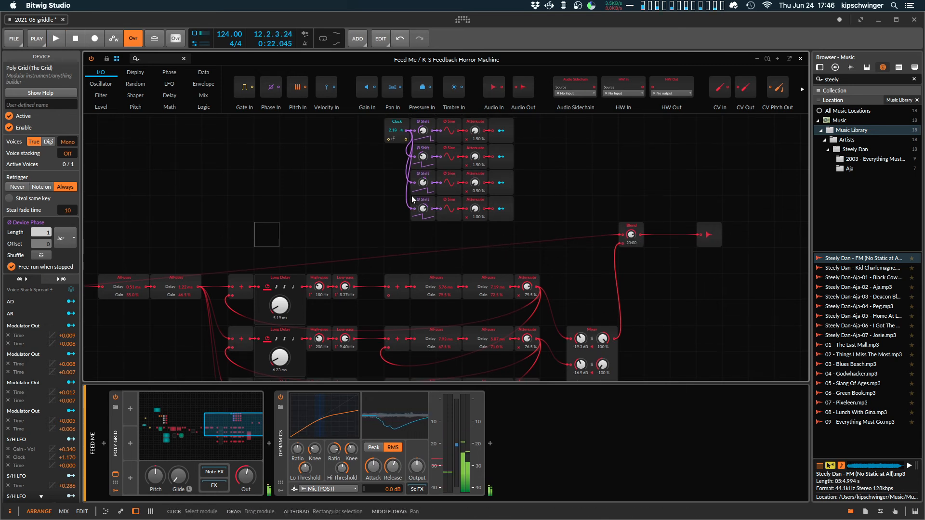
left_click(403, 123)
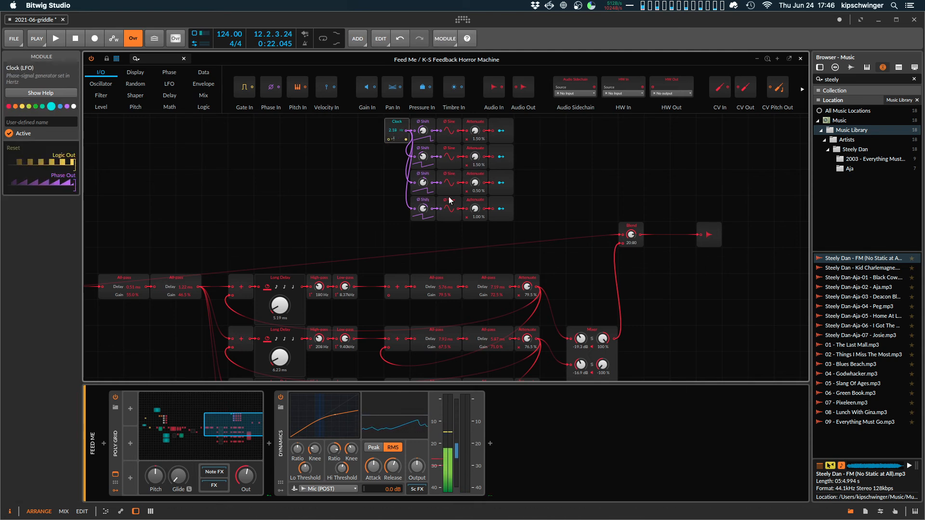
scroll(496, 303, "down", 3)
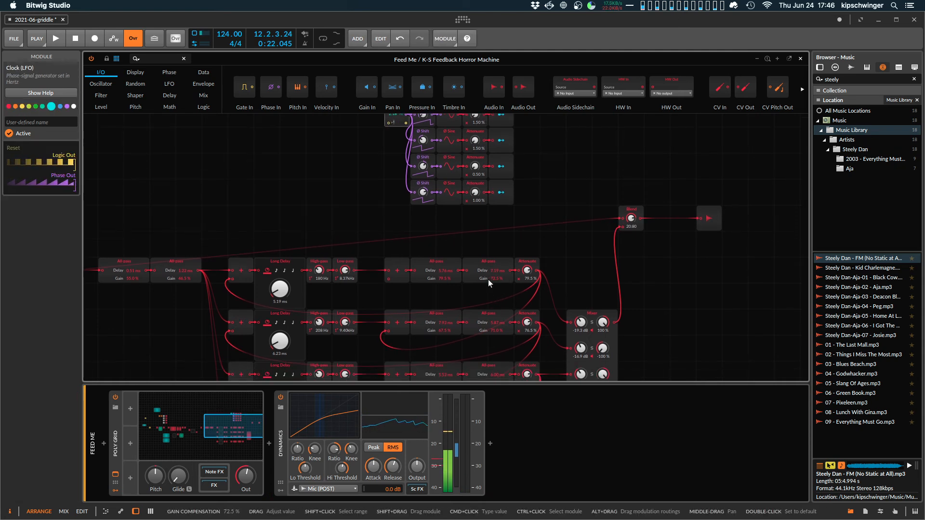
scroll(476, 309, "down", 2)
scroll(476, 299, "up", 8)
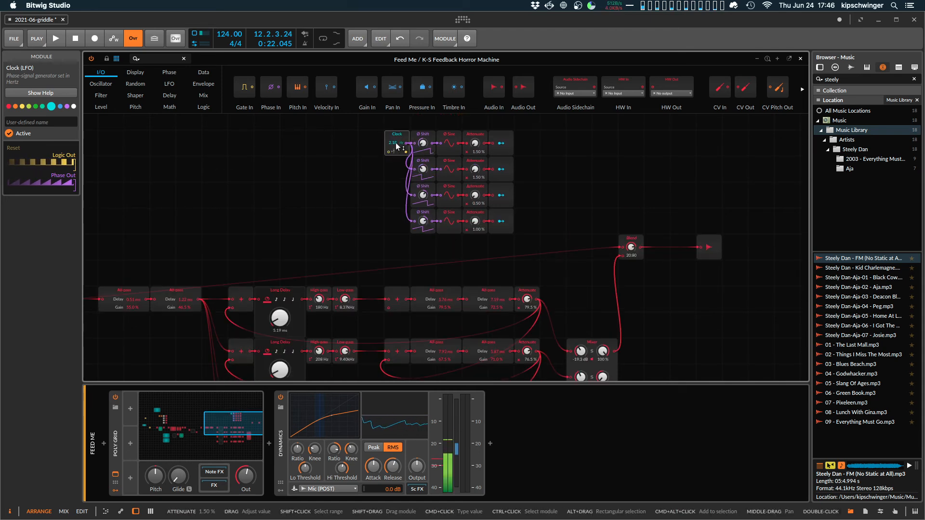
left_click_drag(395, 143, 395, 151)
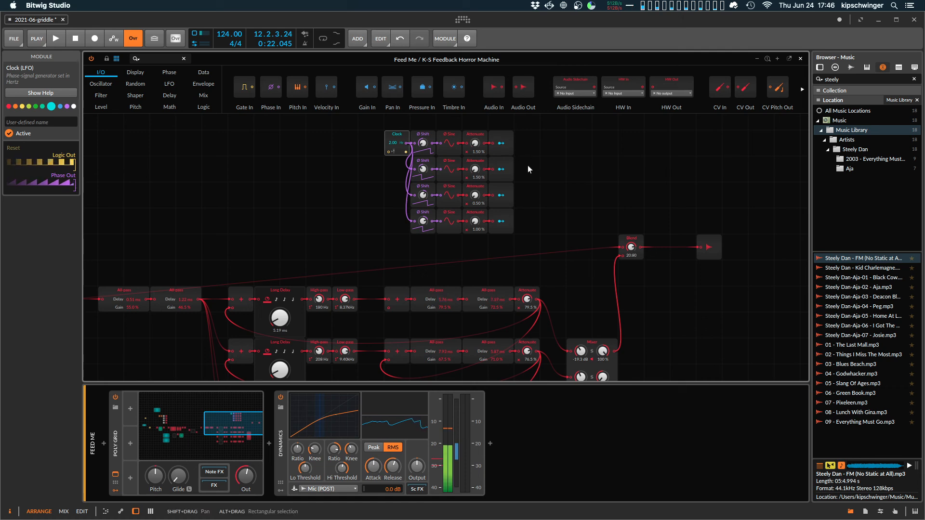
Set the four Attenuate modules of the delay modulation to 5.50, 6.00, 5.50 and 5.50 % while the project plays.
left_click_drag(475, 144, 477, 162)
key("space")
left_click_drag(478, 196, 477, 187)
left_click_drag(477, 222, 477, 215)
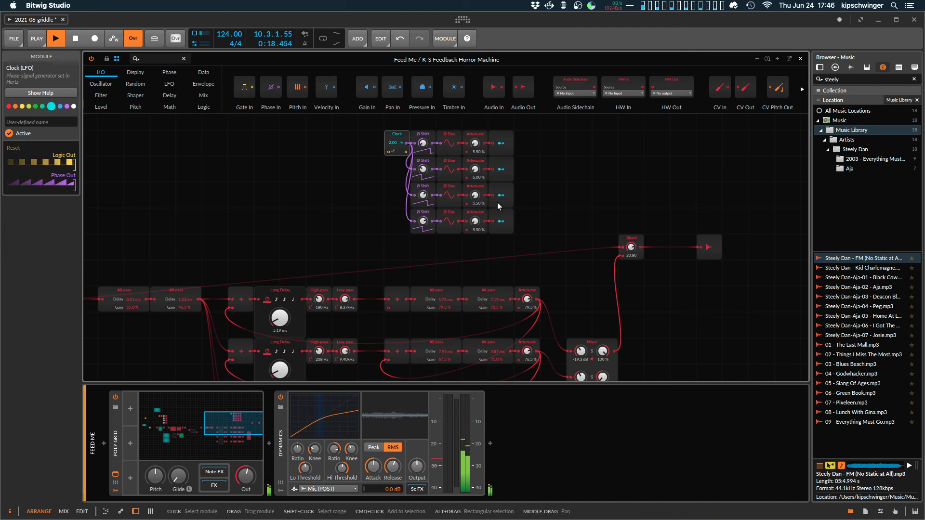
Try Clock rates of 25.00 Hz and higher for the delay modulation during playback, and bring the rate back down to a few hertz.
left_click_drag(393, 145, 393, 138)
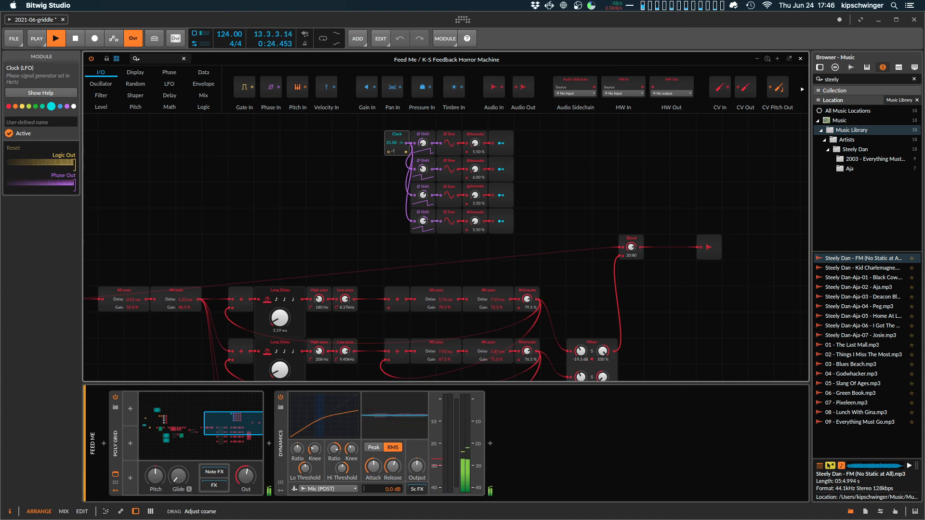
left_click_drag(393, 142, 393, 144)
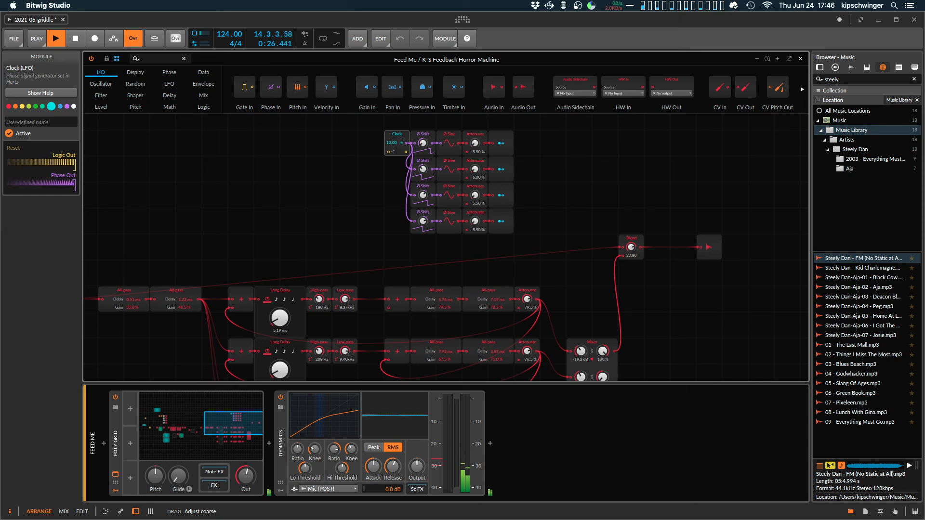
left_click_drag(393, 143, 394, 142)
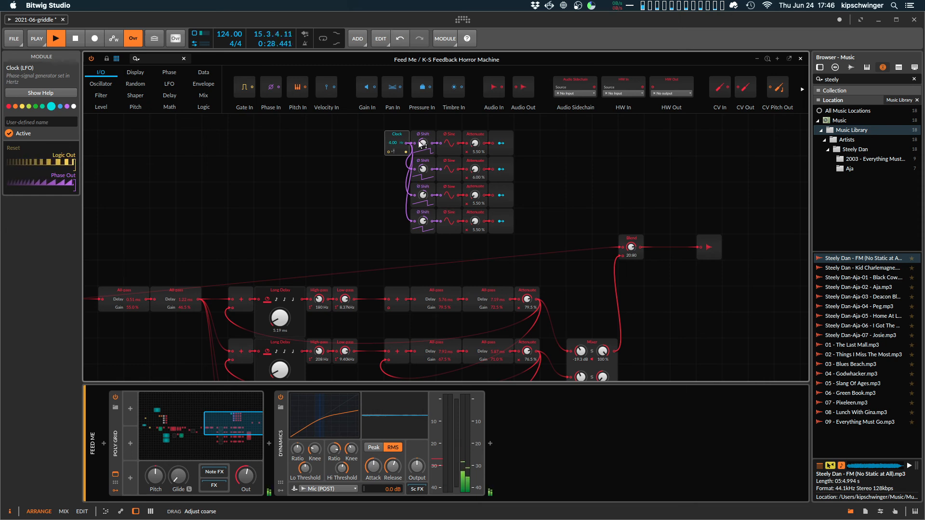
Reduce the four Attenuate modules of the delay modulation to 0.50, 0.50, 2.00 and 1.50 % during playback.
left_click_drag(475, 143, 475, 227)
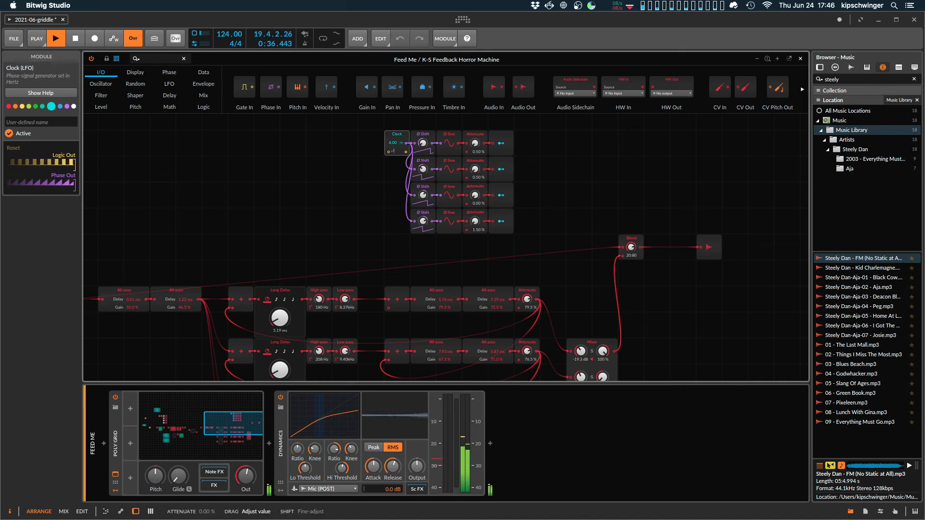
left_click_drag(475, 195, 475, 194)
Examine the overall patch from the trigger and Transport modules through the feedback loop to the delay network during playback, and stop the transport.
scroll(272, 189, "down", 3)
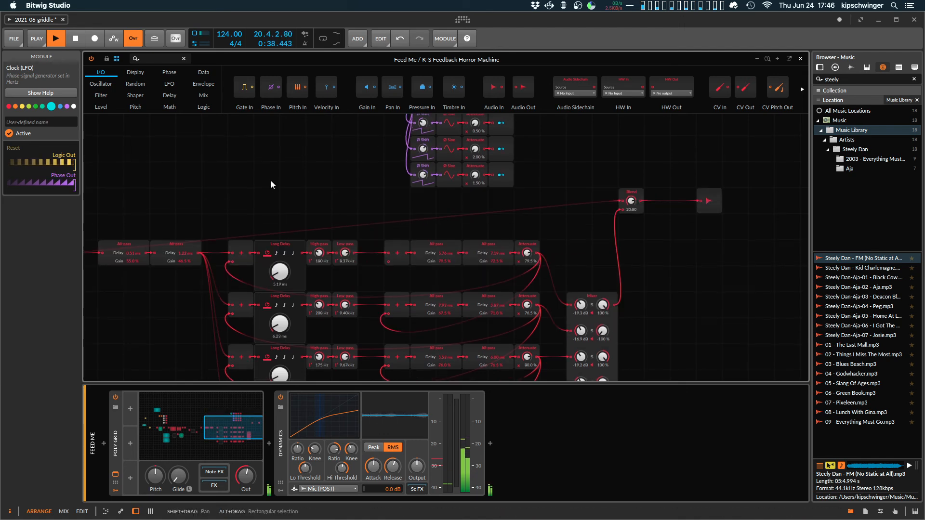
key("super+minus")
left_click_drag(216, 162, 633, 145)
left_click_drag(409, 147, 400, 194)
scroll(520, 174, "right", 3)
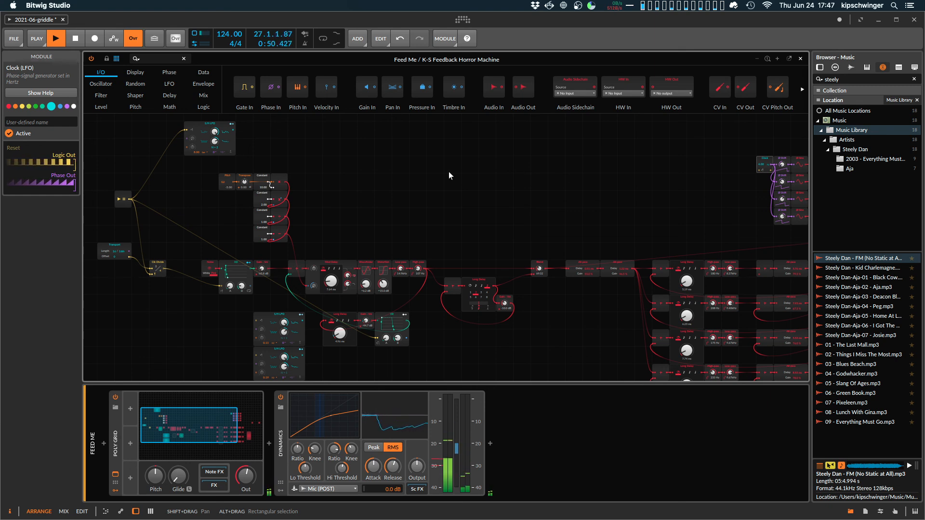
left_click_drag(449, 171, 565, 225)
scroll(374, 230, "down", 2)
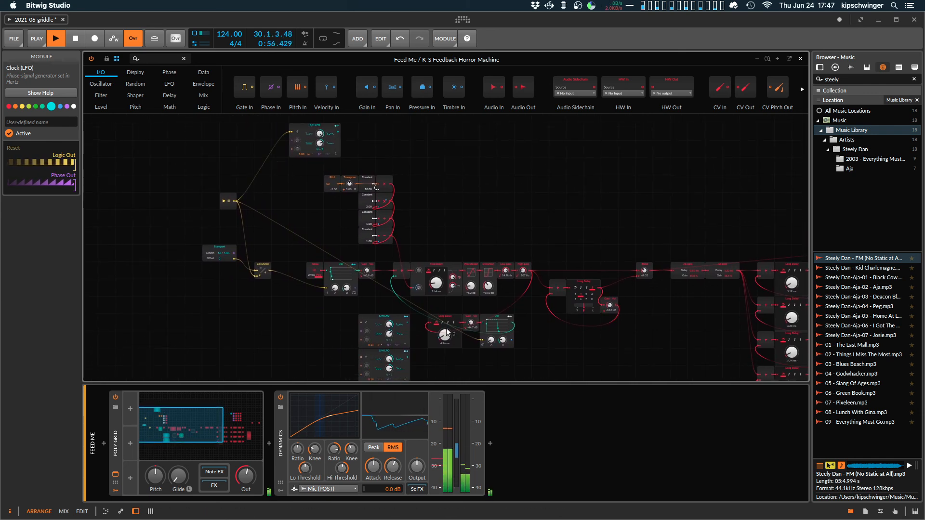
left_click_drag(539, 197, 468, 164)
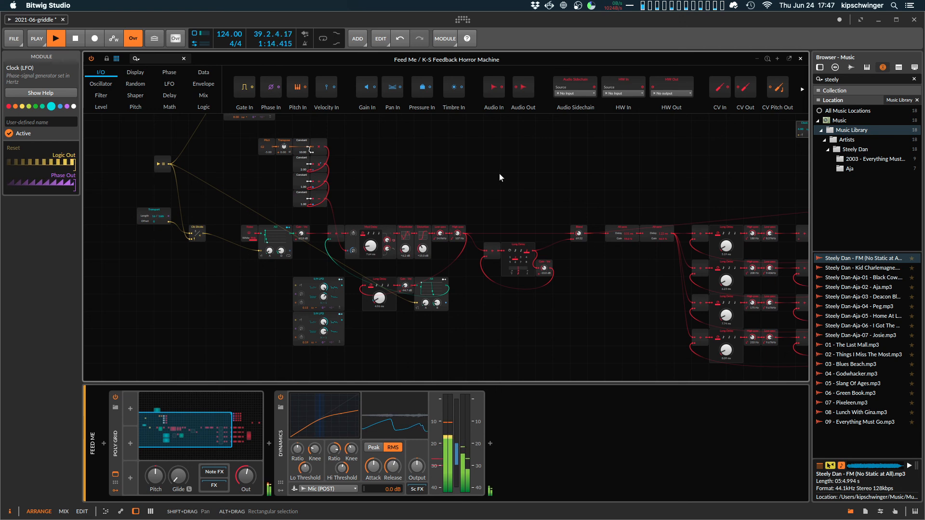
scroll(500, 172, "down", 1)
scroll(500, 172, "up", 5)
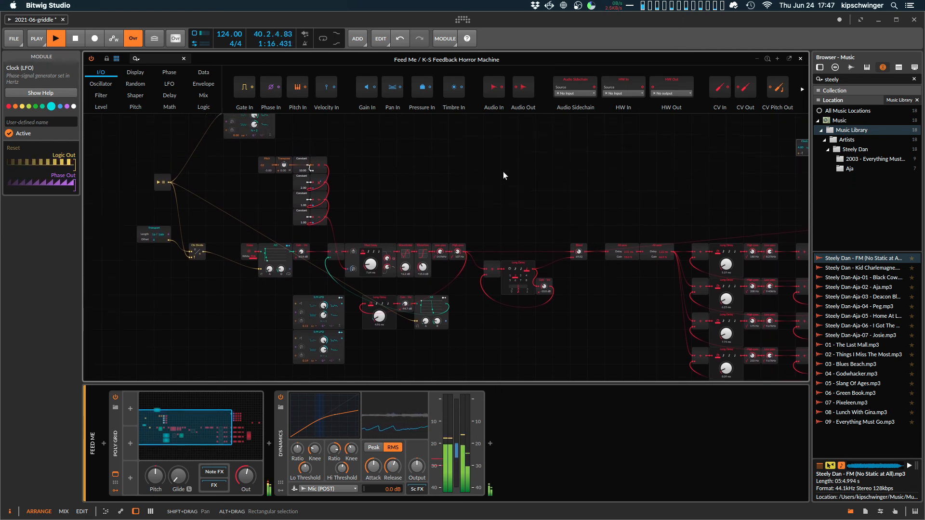
scroll(504, 172, "down", 3)
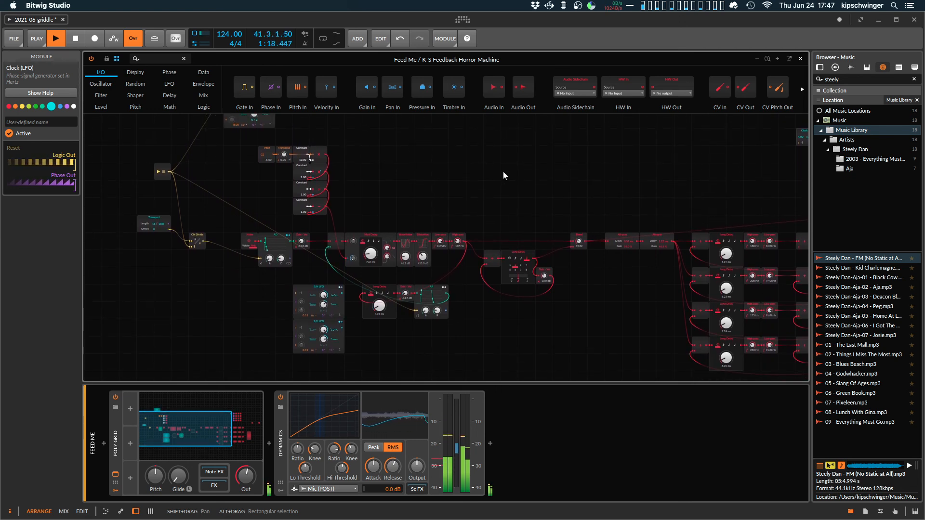
scroll(503, 172, "down", 3)
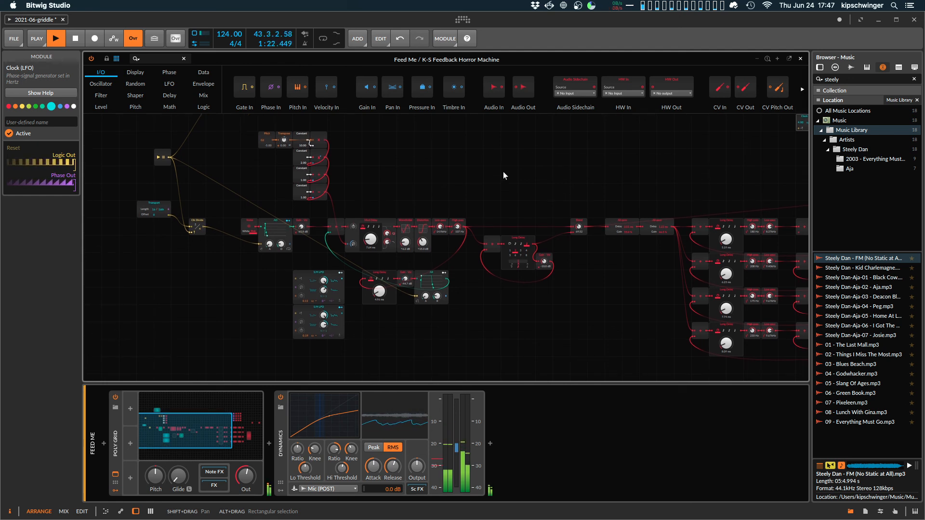
key("space")
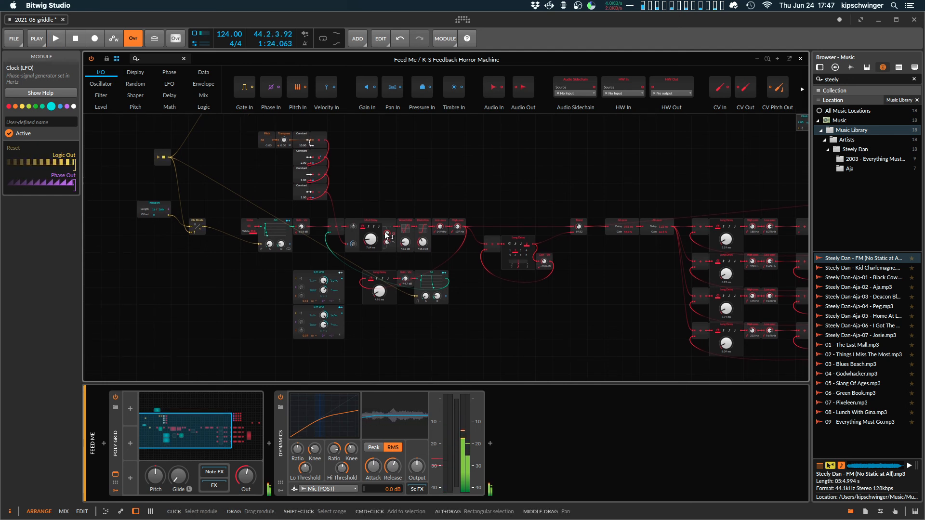